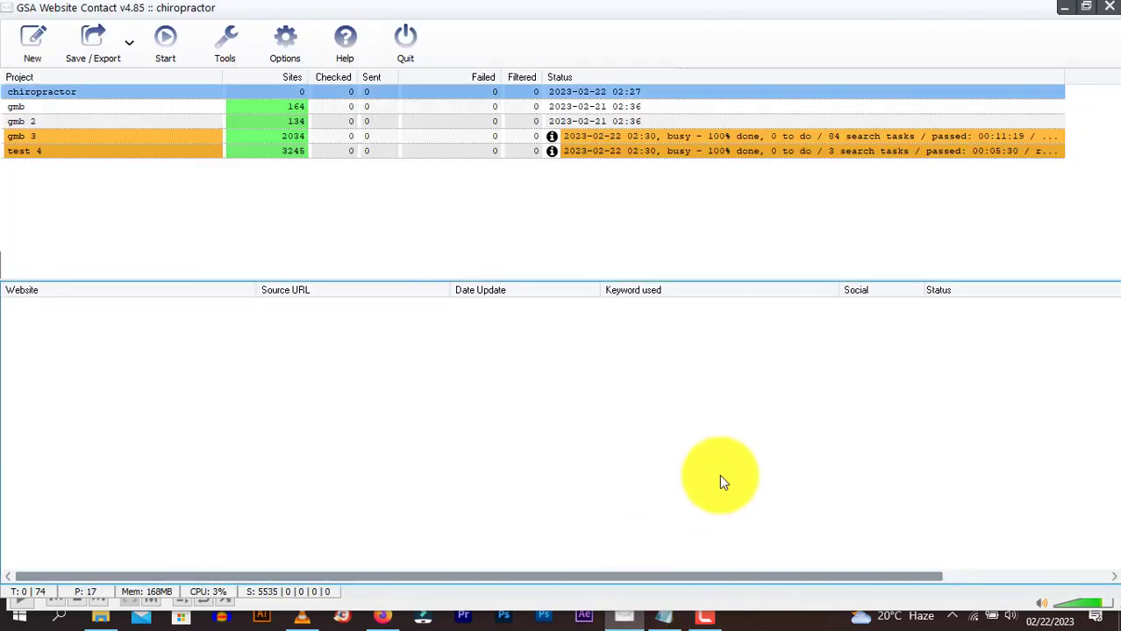
- Check the test 4 project's scraped results, then return to the chiropractor project
click(709, 619)
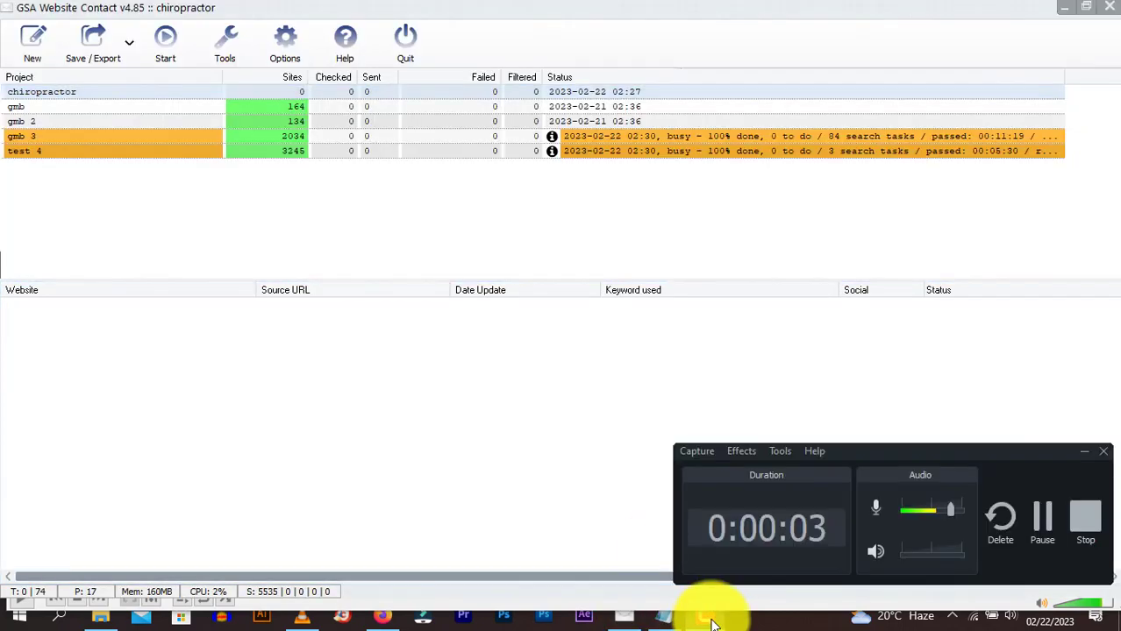
click(709, 619)
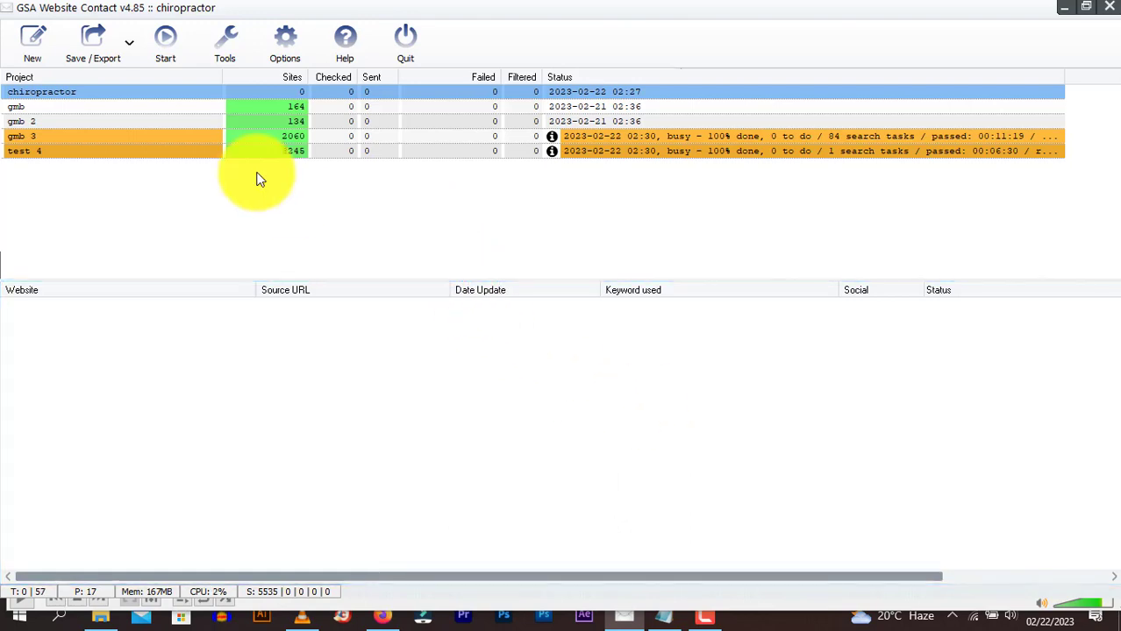
click(215, 154)
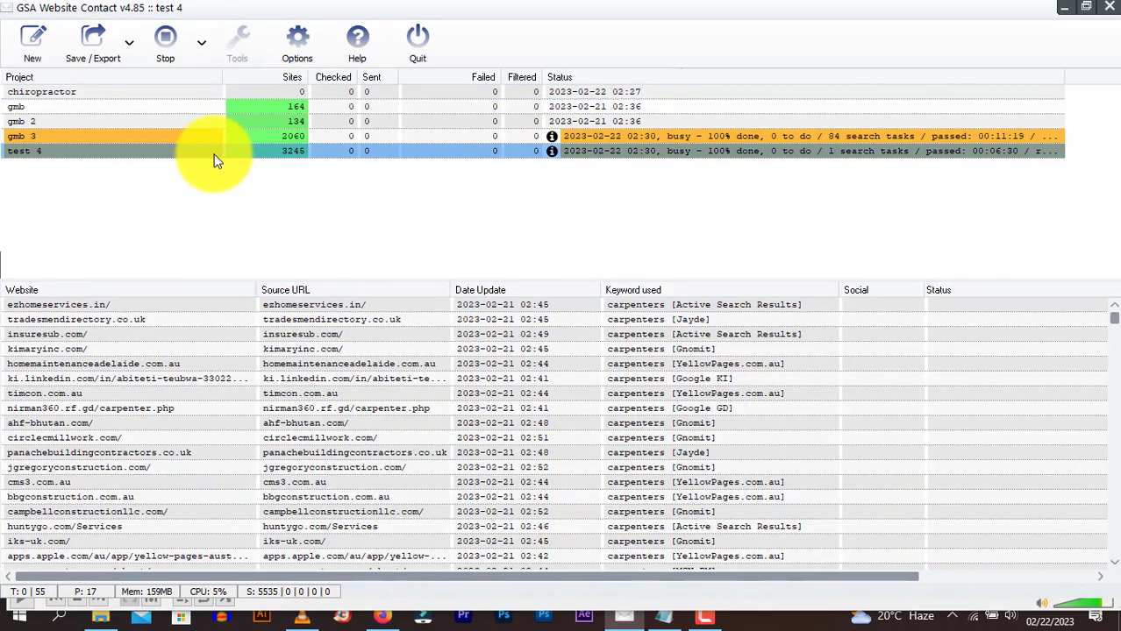
click(172, 93)
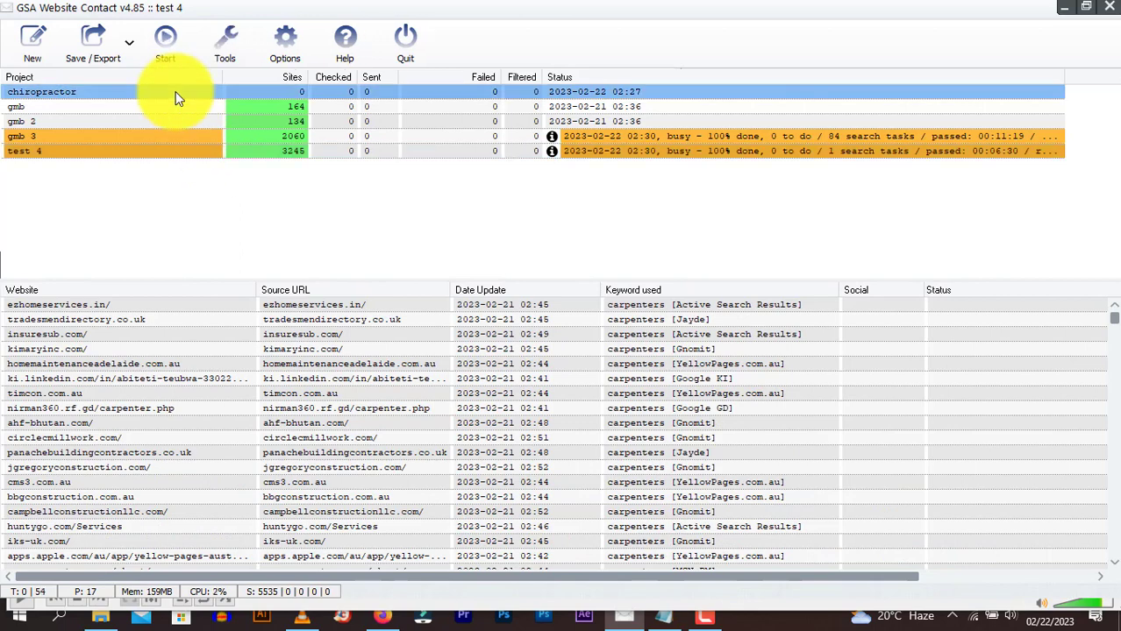
- Switch the network adapter to Wi-Fi 3 and bring back the github proxies search in Firefox
click(972, 616)
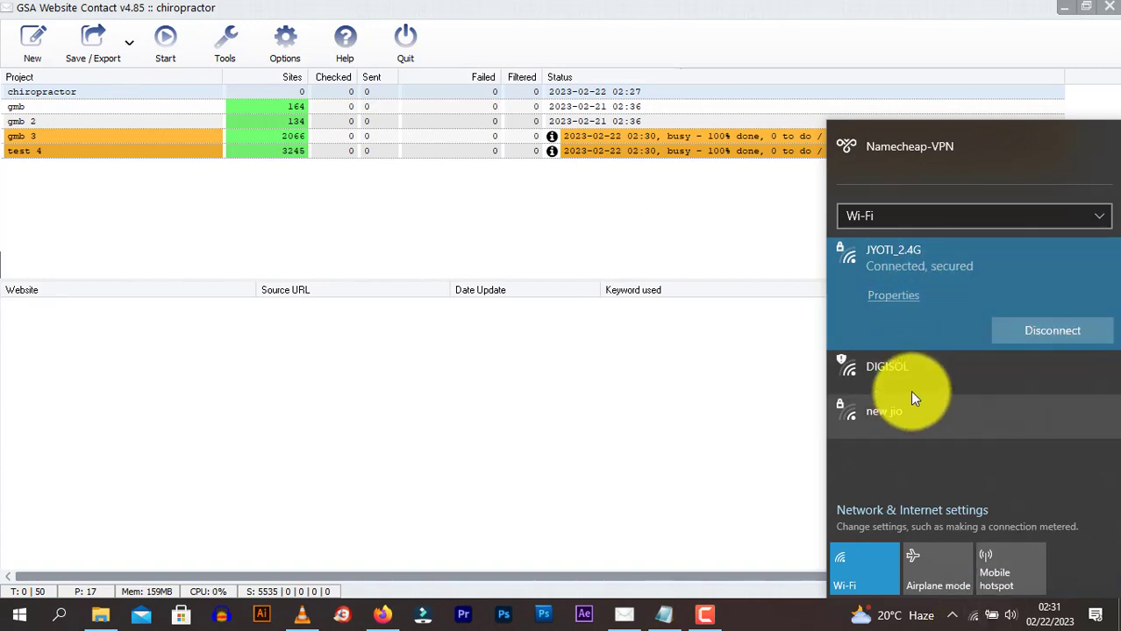
click(955, 217)
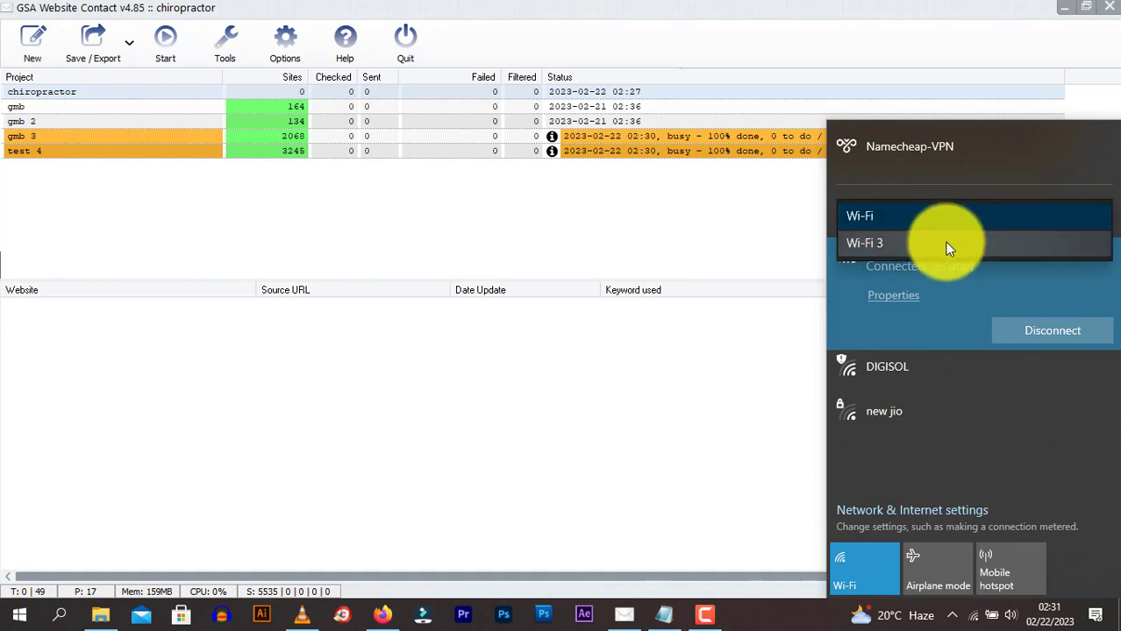
click(944, 242)
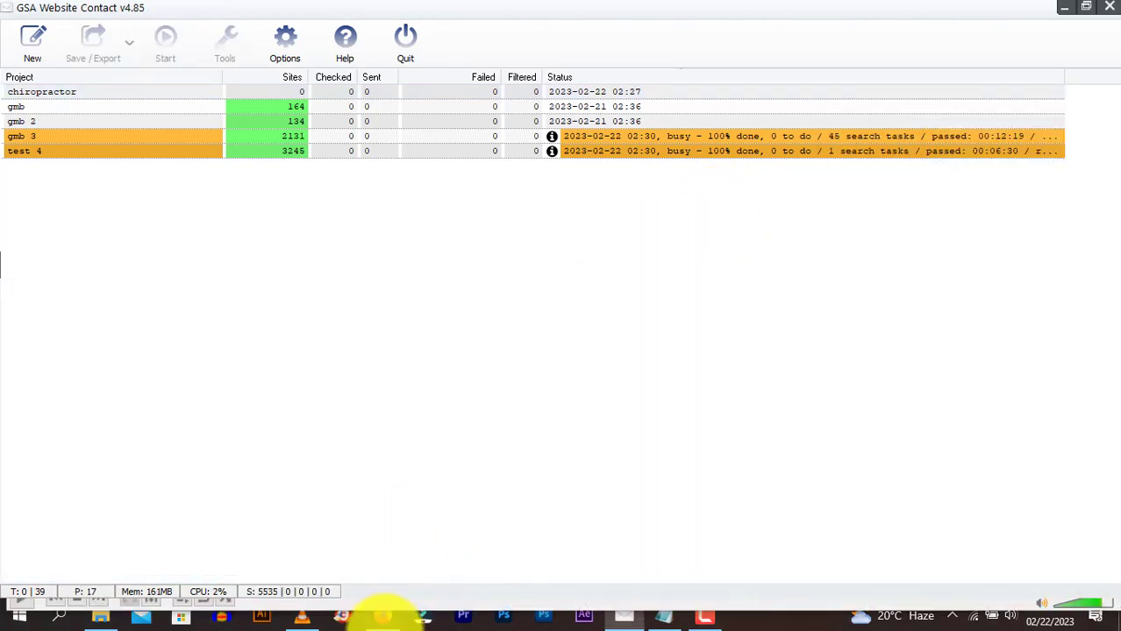
click(382, 617)
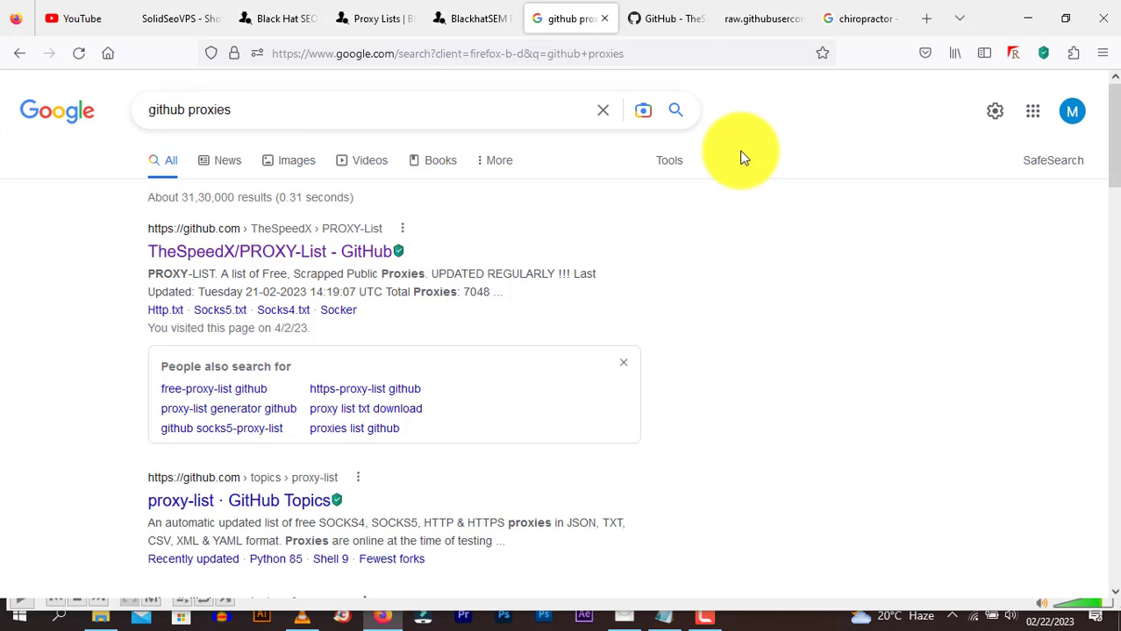
- Go to the BlackhatSEM proxy list tab and dismiss the address bar suggestions
click(465, 16)
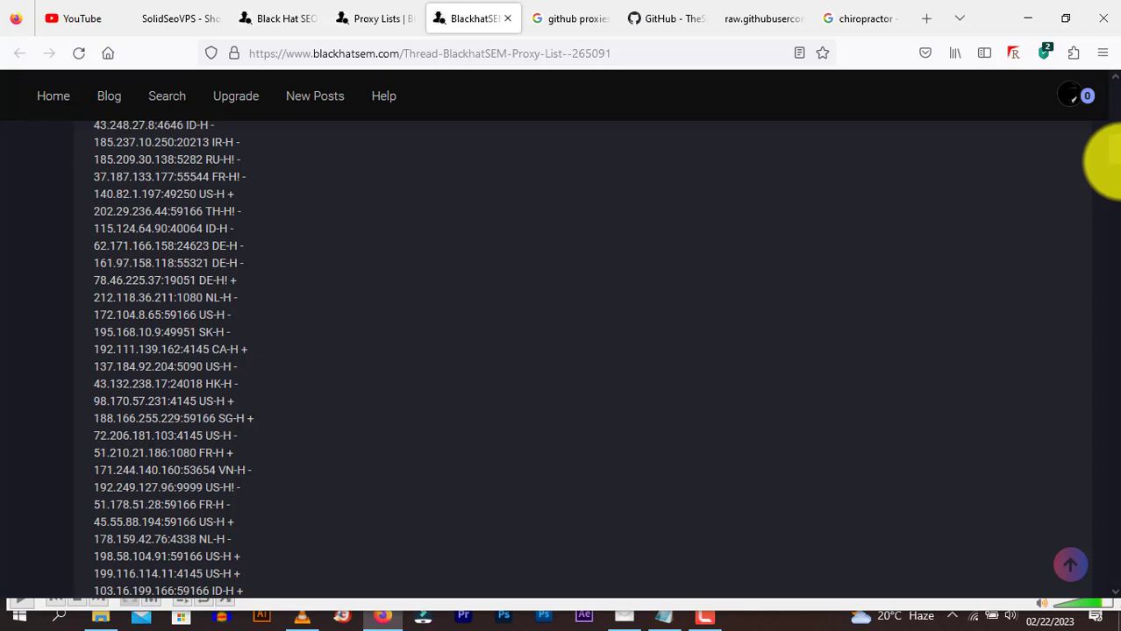
scroll(1110, 160, up, 2)
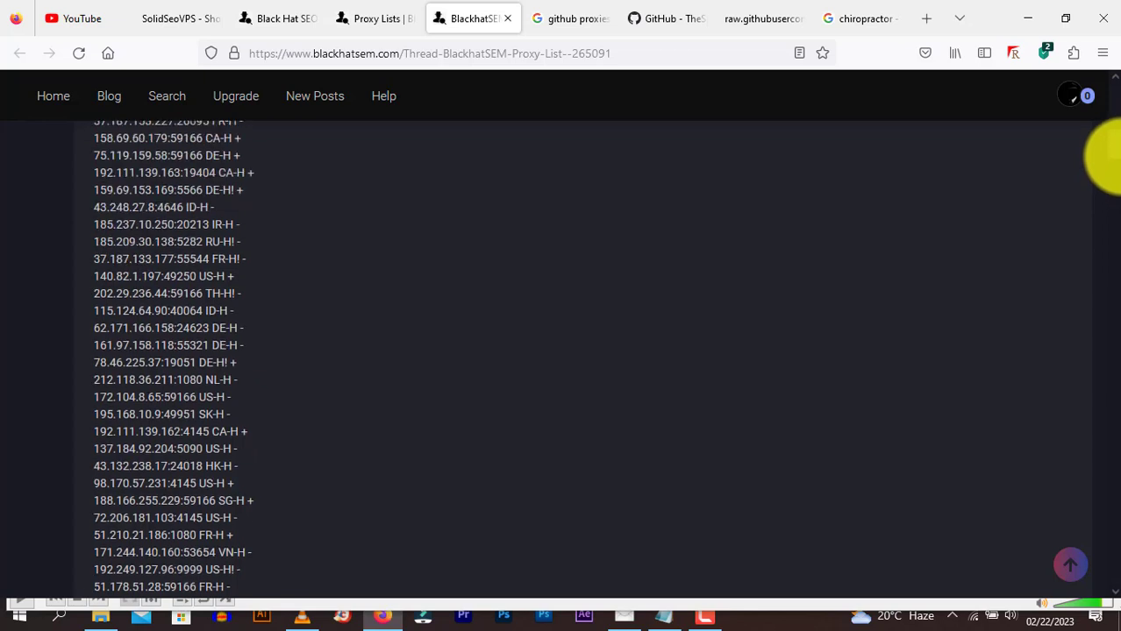
click(393, 56)
click(518, 400)
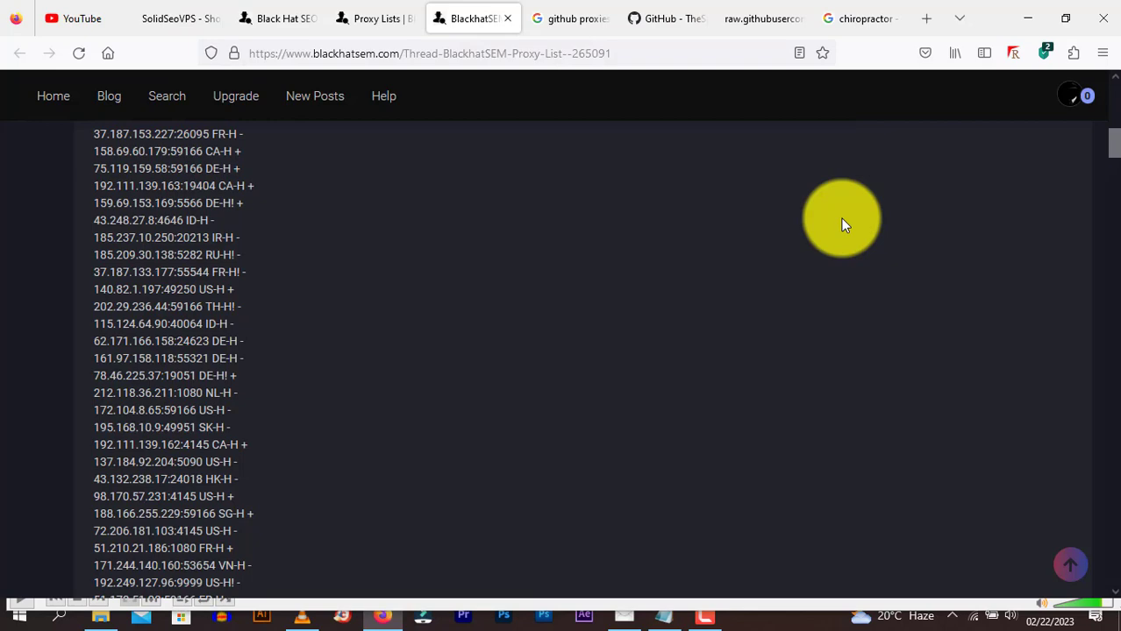
scroll(1103, 152, up, 1)
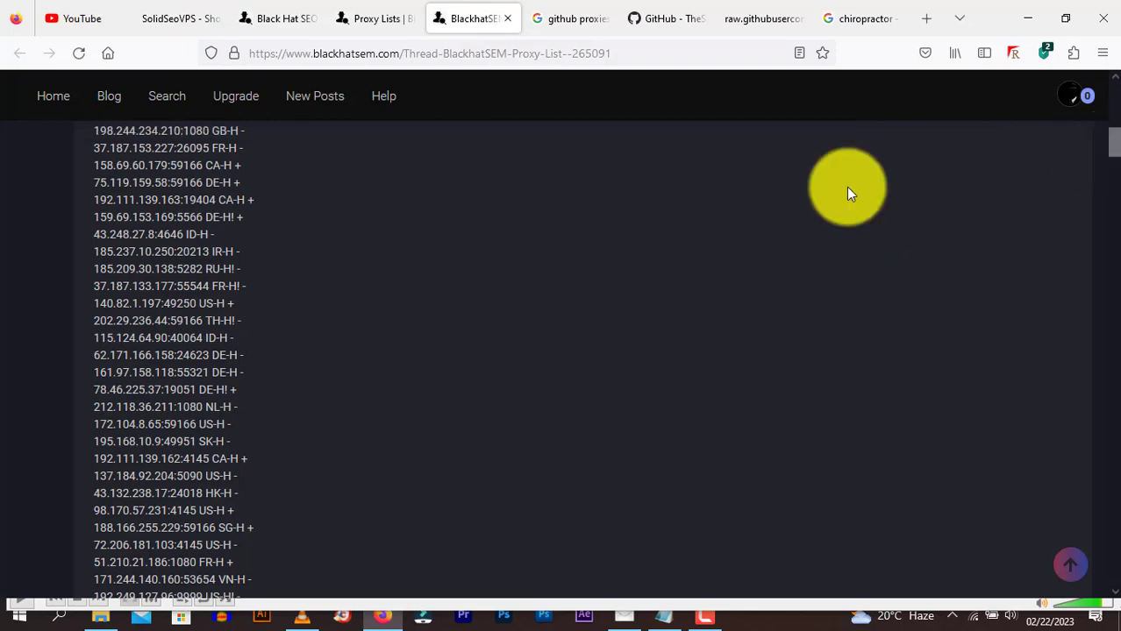
- From the Black Hat SEO forum home, open the Proxy Lists category from the sidebar
click(263, 16)
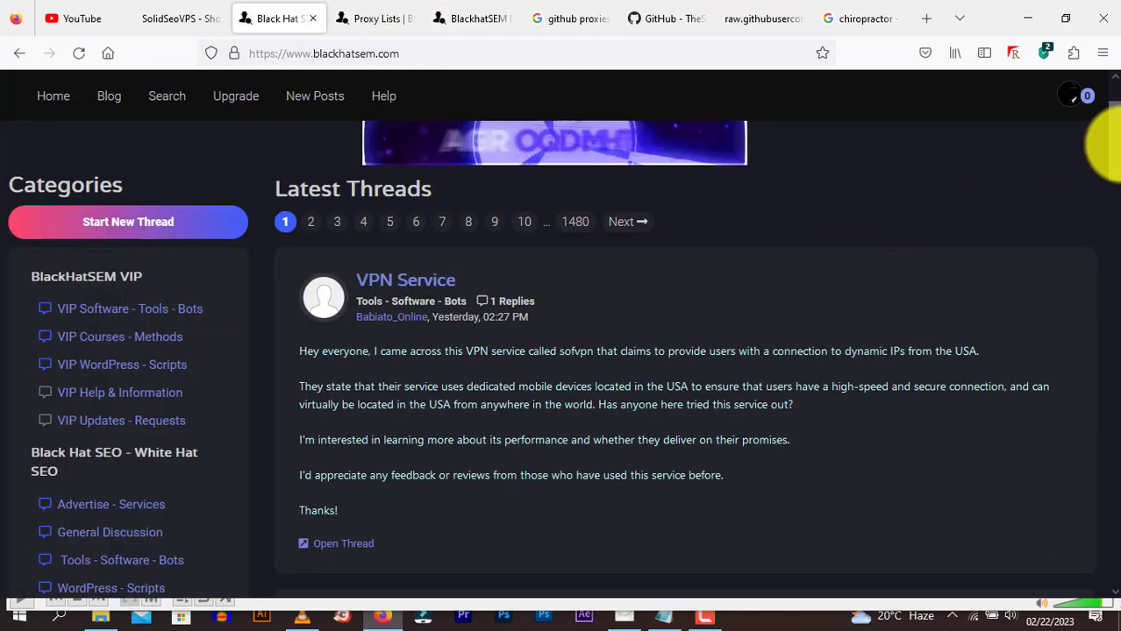
scroll(1107, 167, down, 3)
scroll(1106, 180, down, 3)
scroll(1108, 202, down, 3)
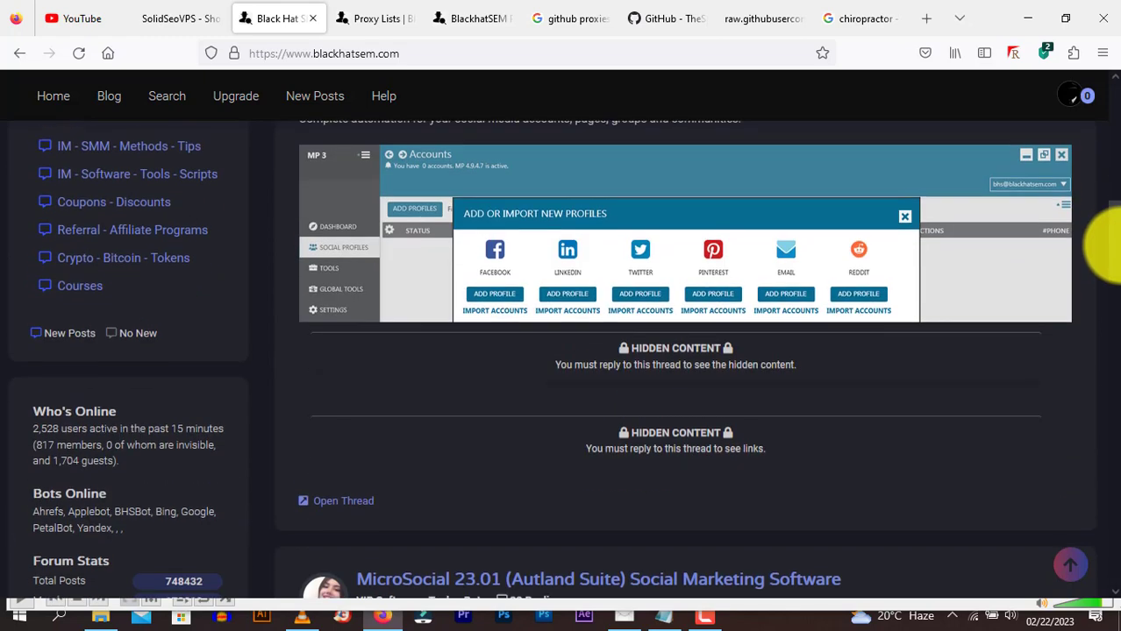
scroll(1106, 210, up, 3)
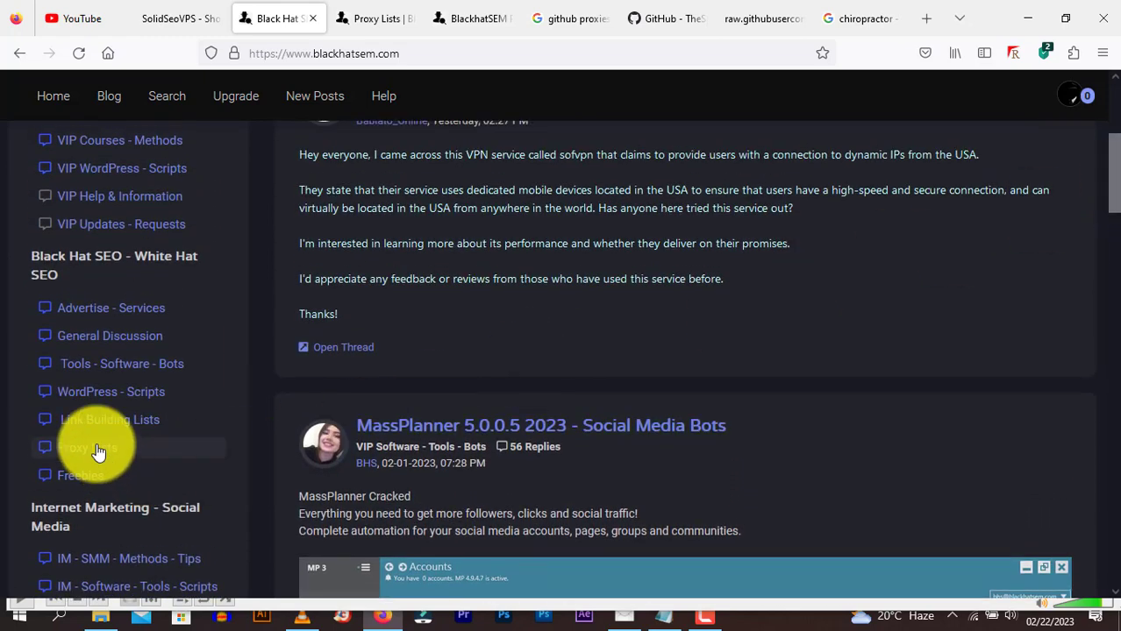
click(99, 452)
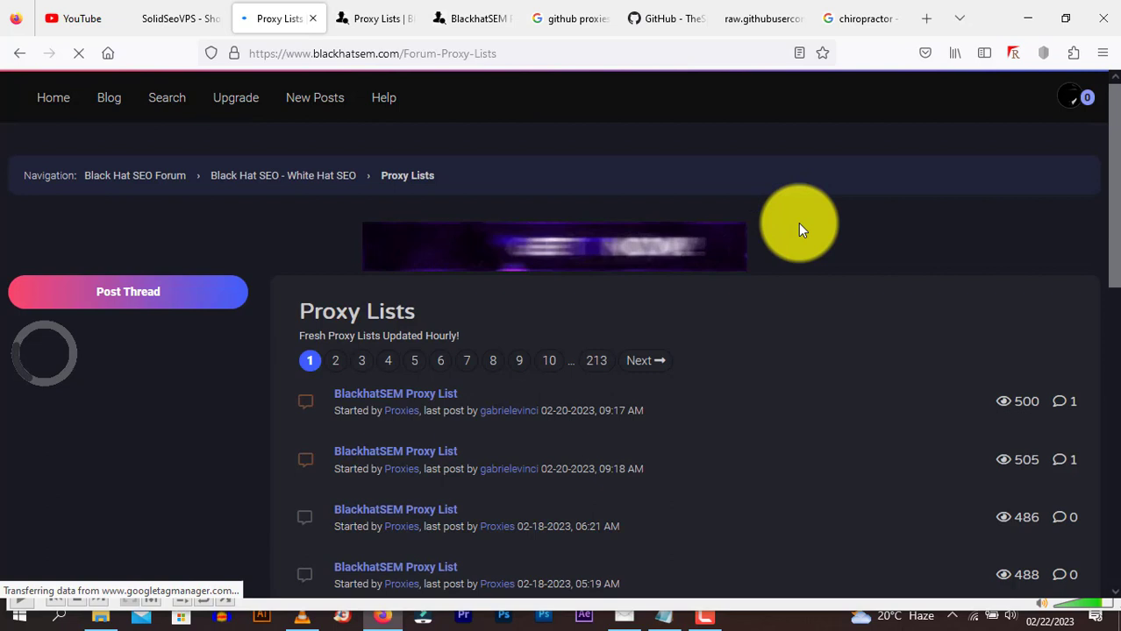
scroll(1114, 153, down, 1)
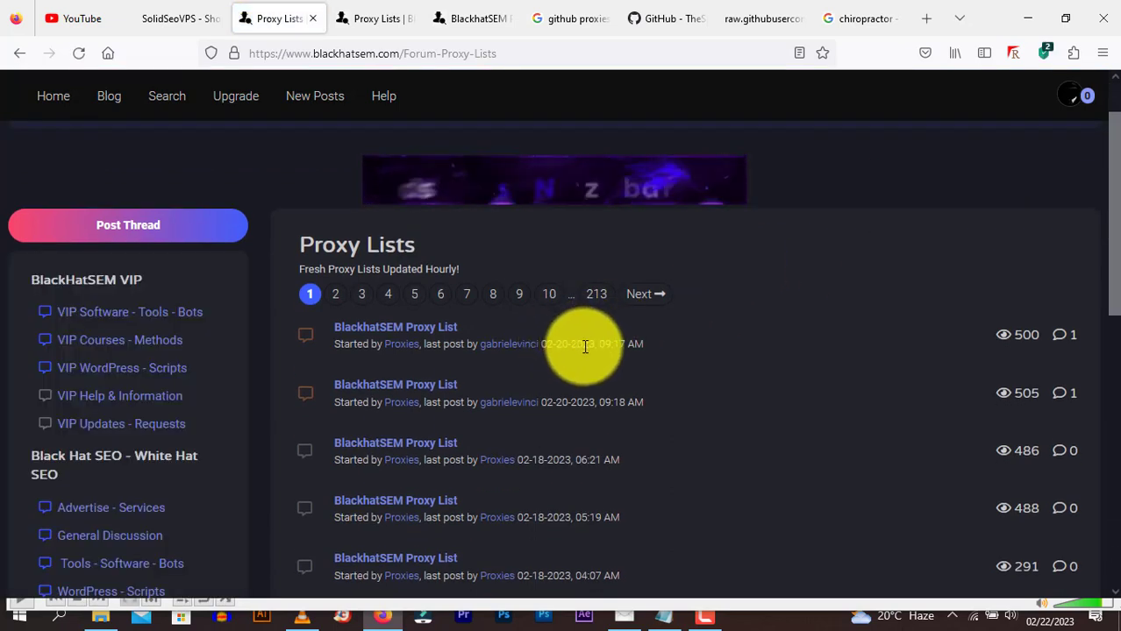
- Open the first BlackhatSEM Proxy List thread and start selecting its first proxy address
click(372, 327)
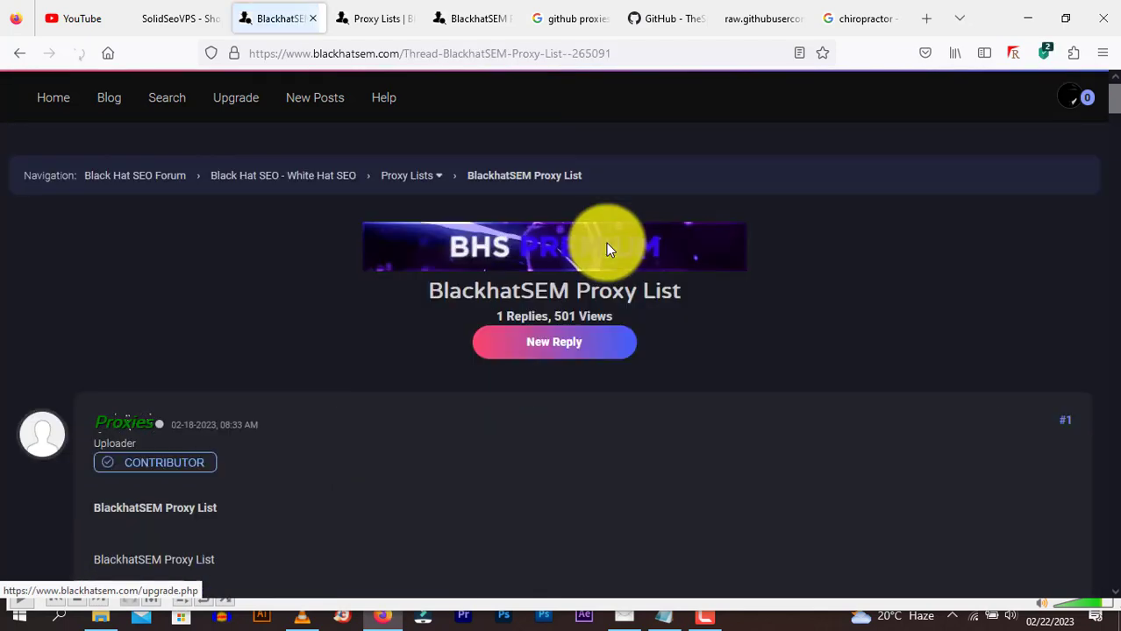
scroll(1091, 100, down, 5)
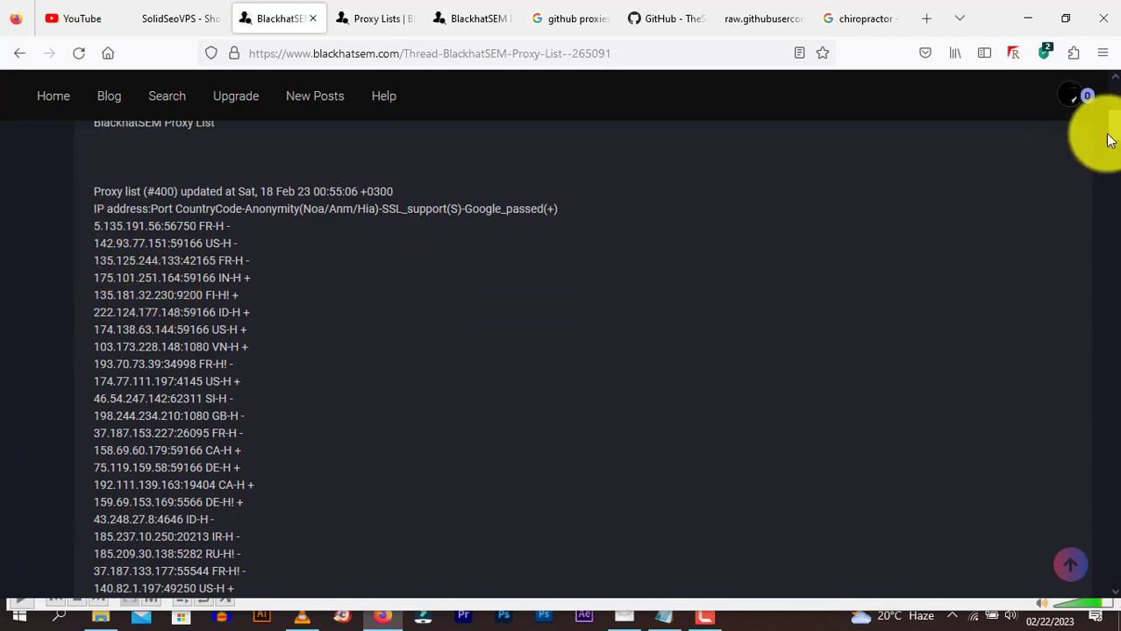
mouse_move(1110, 123)
mouse_down()
mouse_move(1115, 519)
mouse_move(1110, 123)
mouse_up()
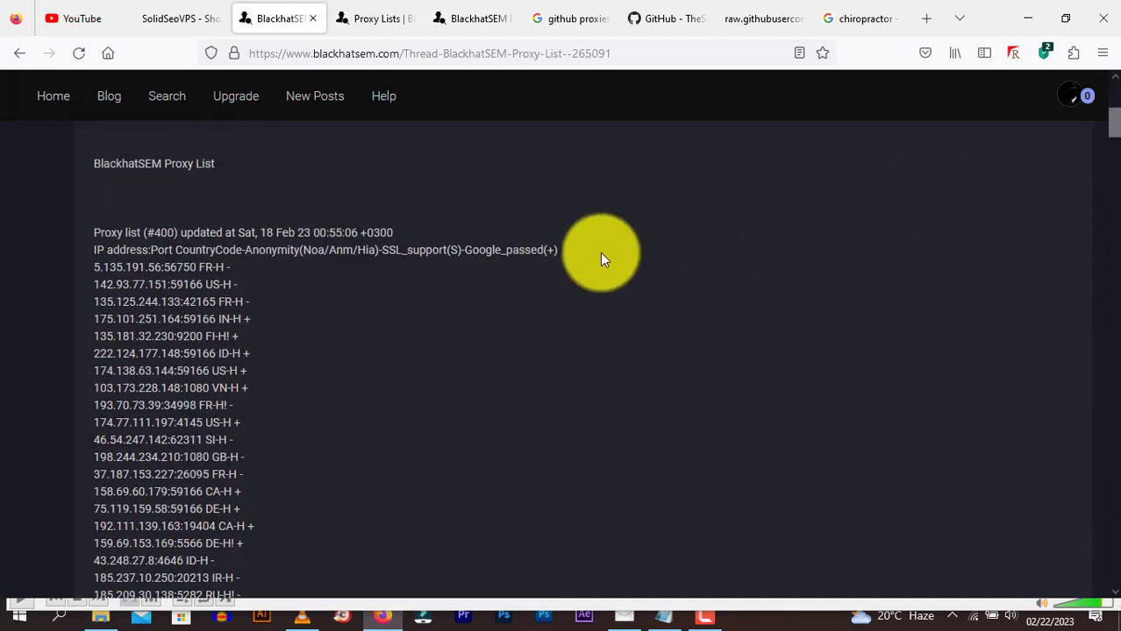
drag(96, 268, 172, 268)
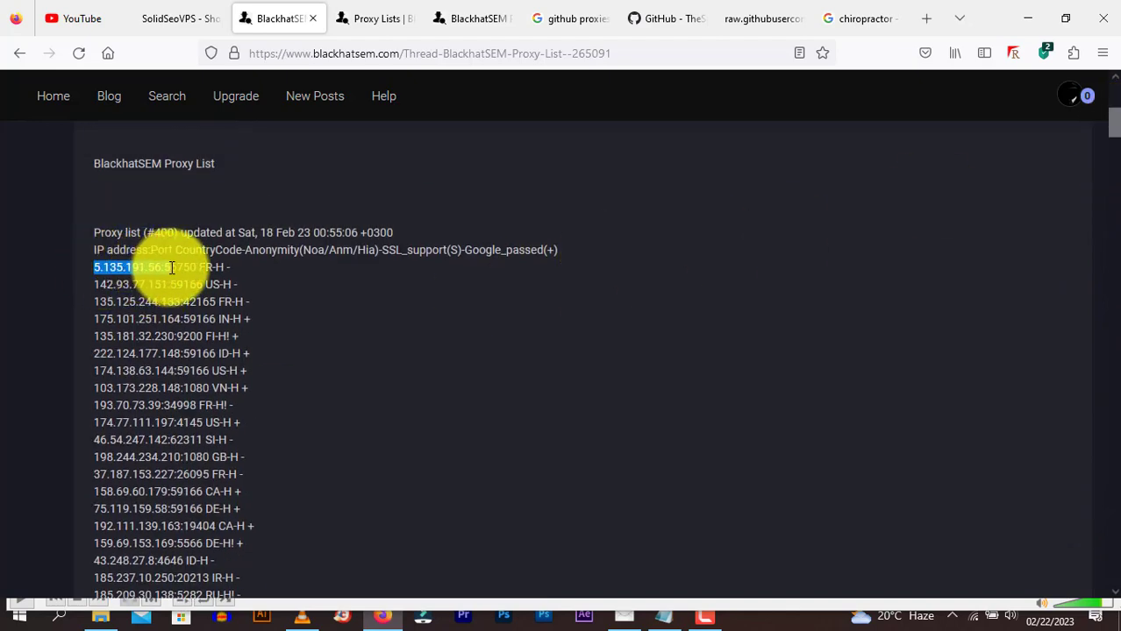
- Glance at the chiropractor project in GSA, then reselect the full proxy 5.135.191.56:56750
click(624, 616)
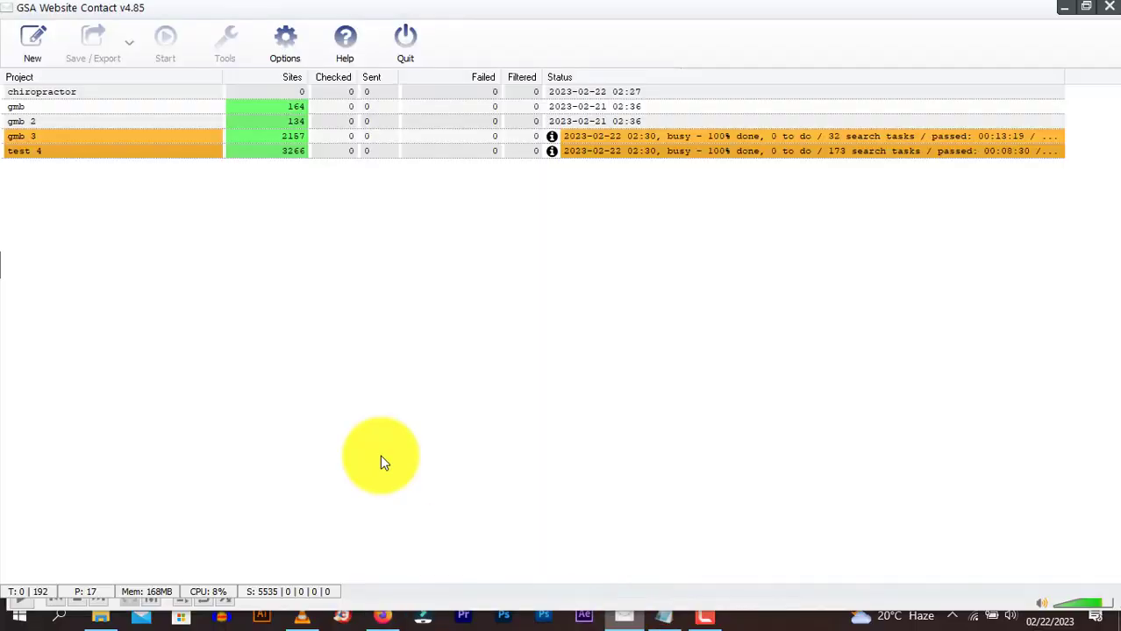
right_click(92, 95)
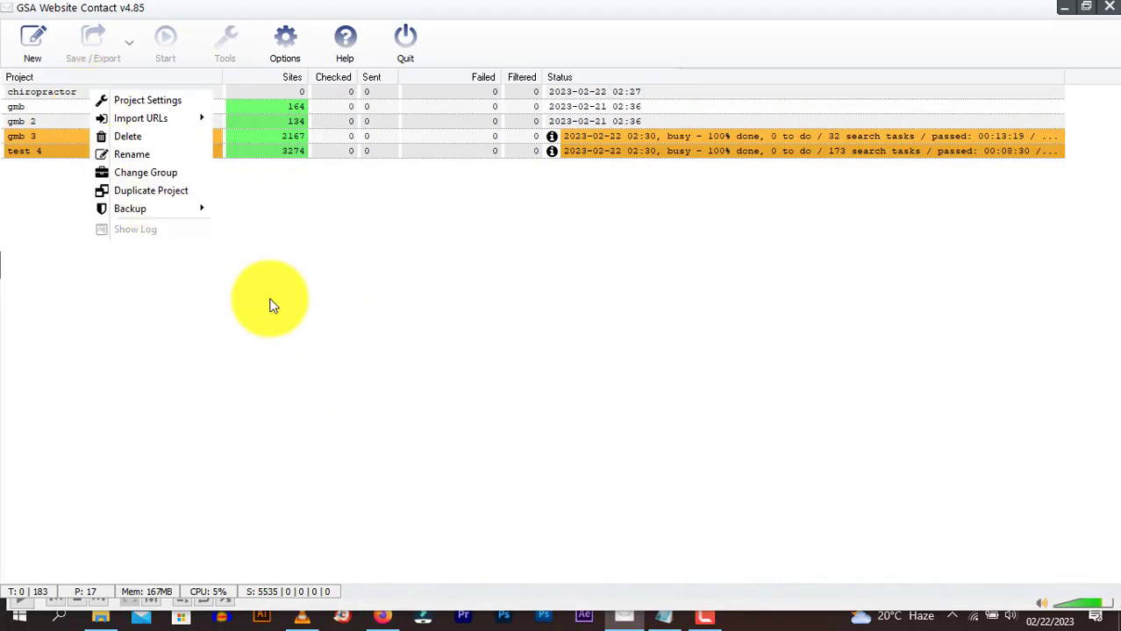
click(383, 616)
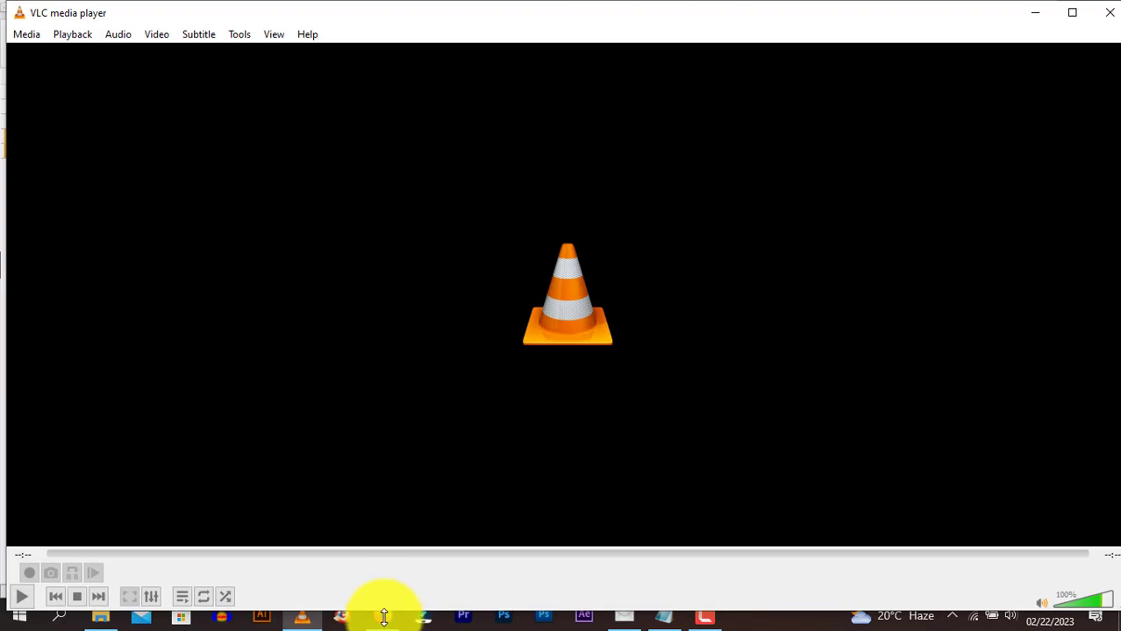
click(383, 615)
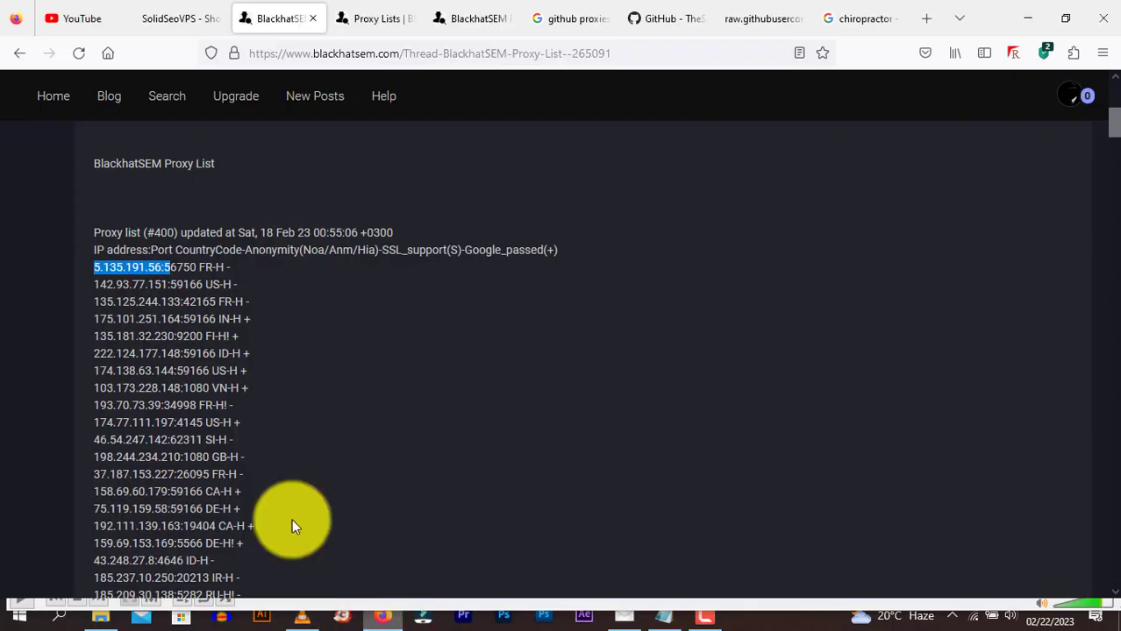
click(193, 277)
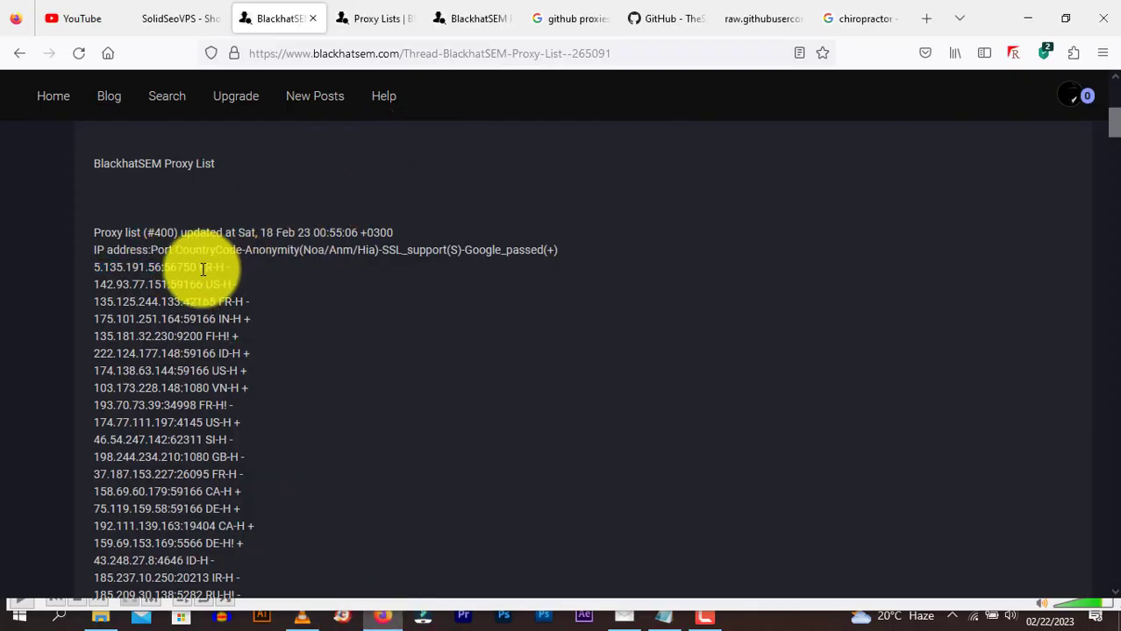
drag(197, 268, 87, 267)
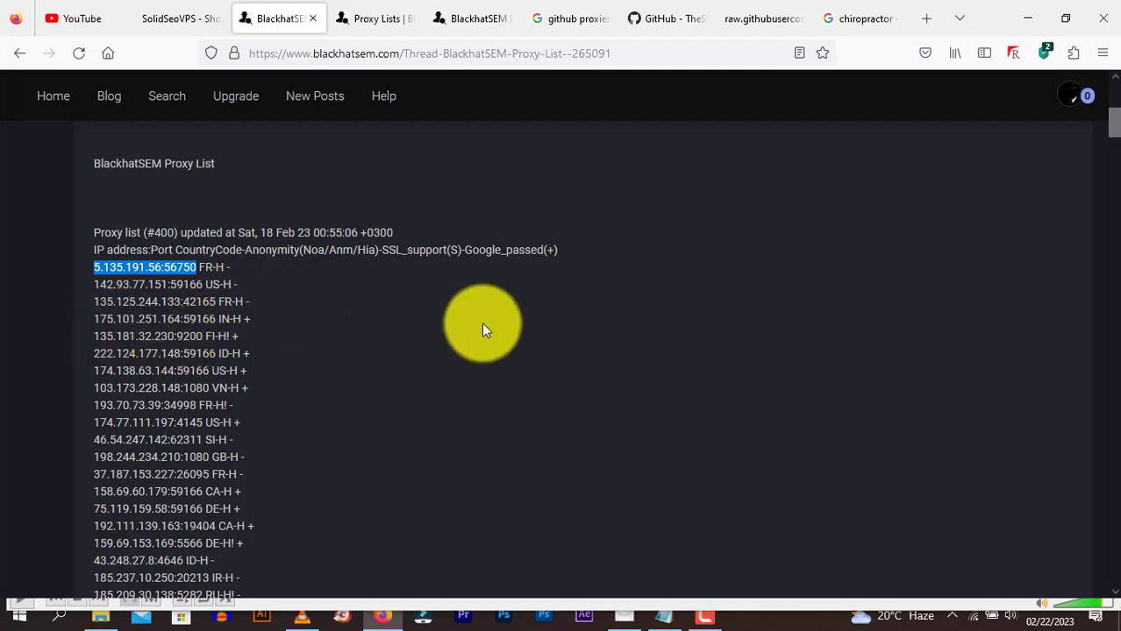
- Check the copied proxies in Notepad, then select the gmb 3 project in GSA Website Contact
click(628, 618)
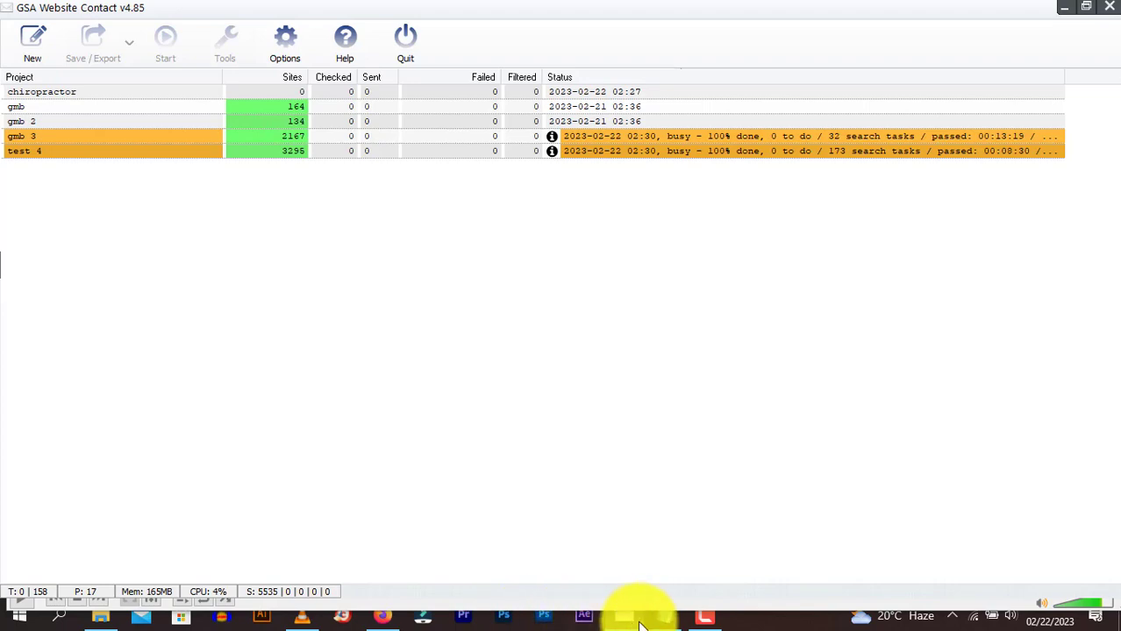
click(664, 619)
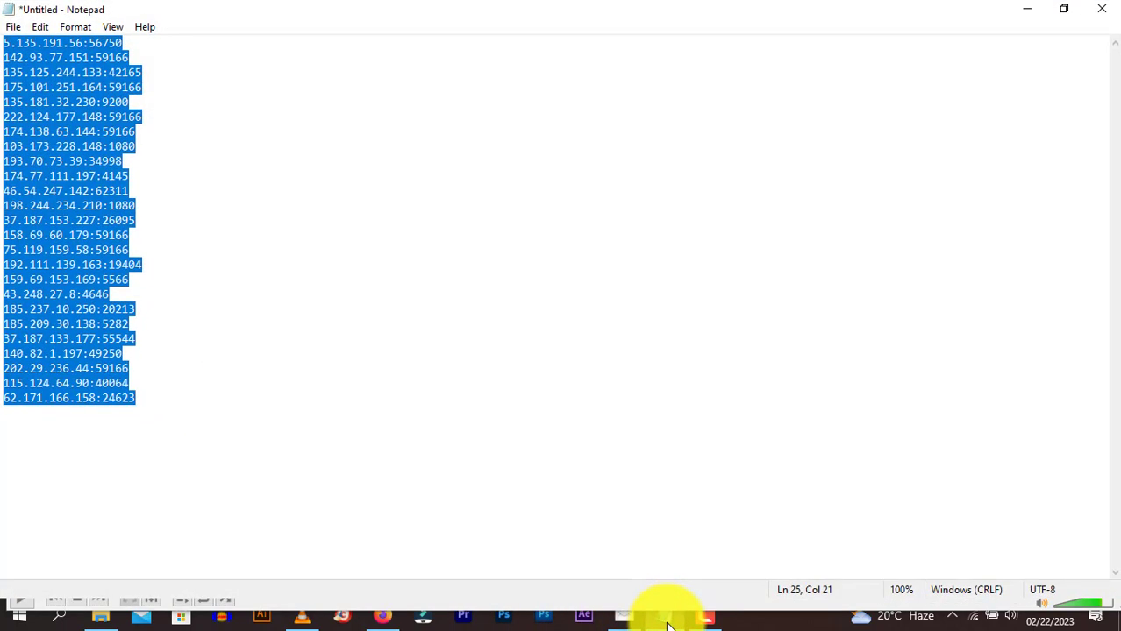
click(626, 617)
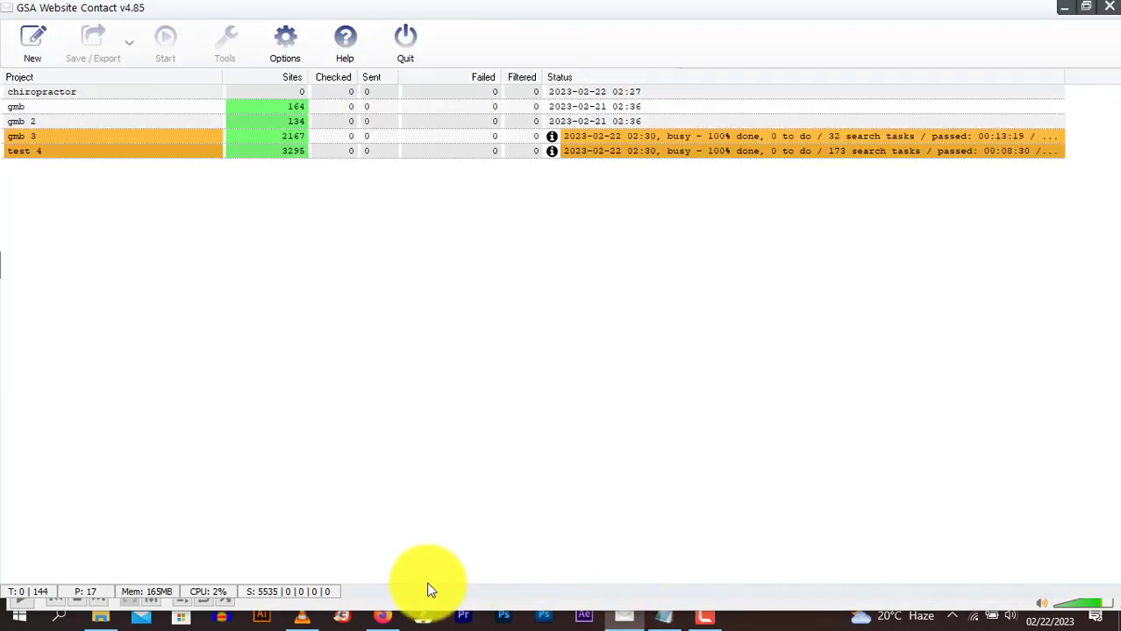
click(169, 134)
right_click(170, 134)
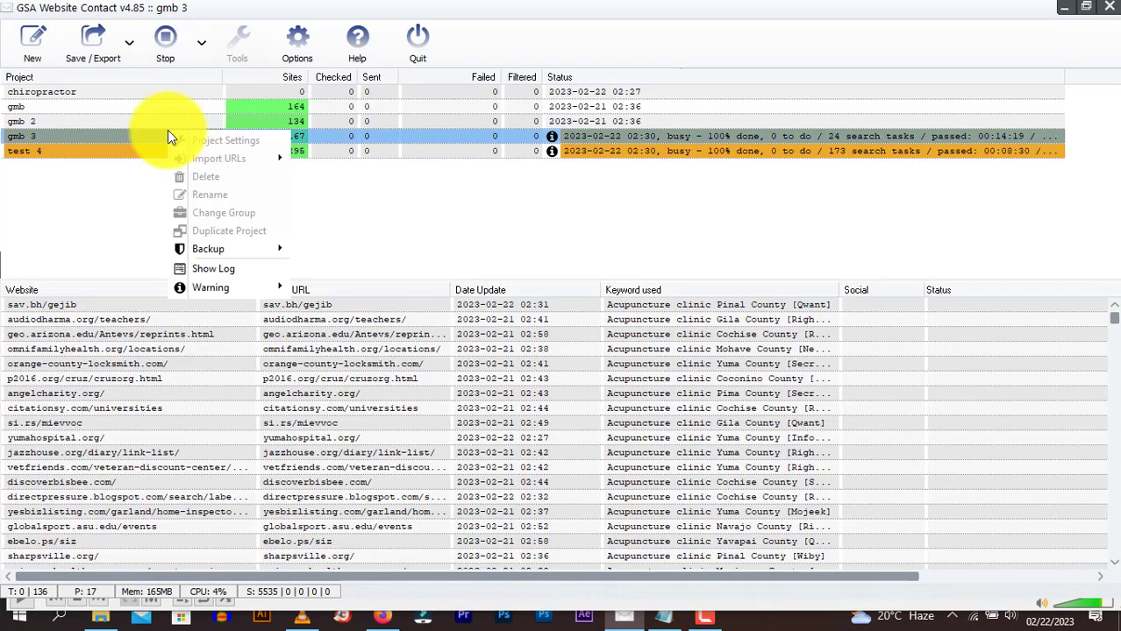
click(144, 139)
- Stop the running gmb 3 project so its status shows Aborted
right_click(160, 130)
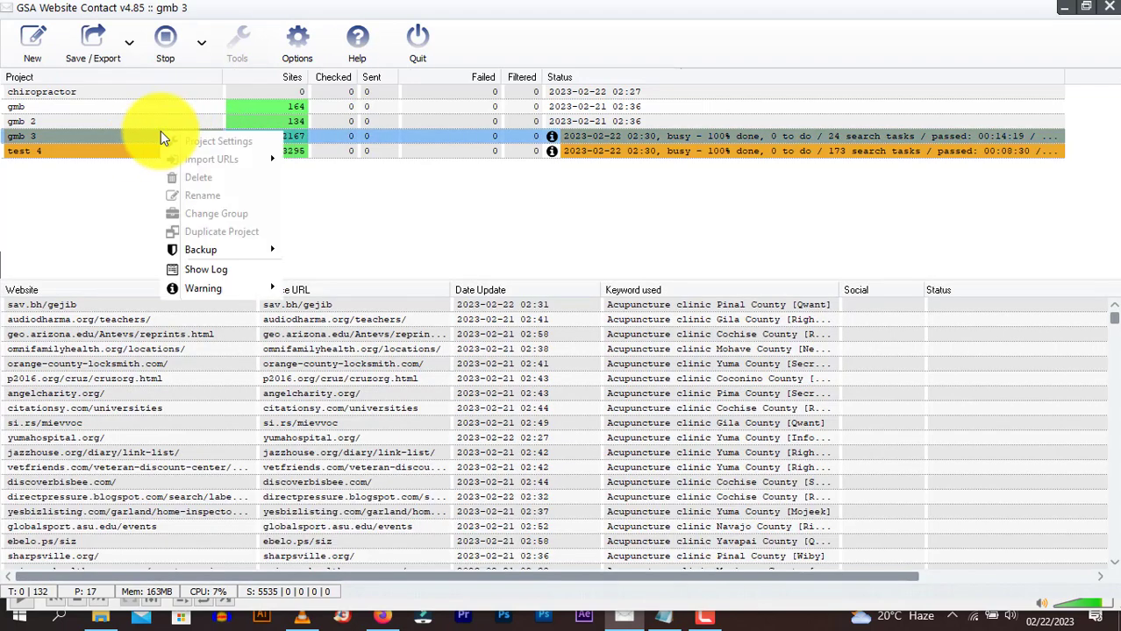
click(136, 149)
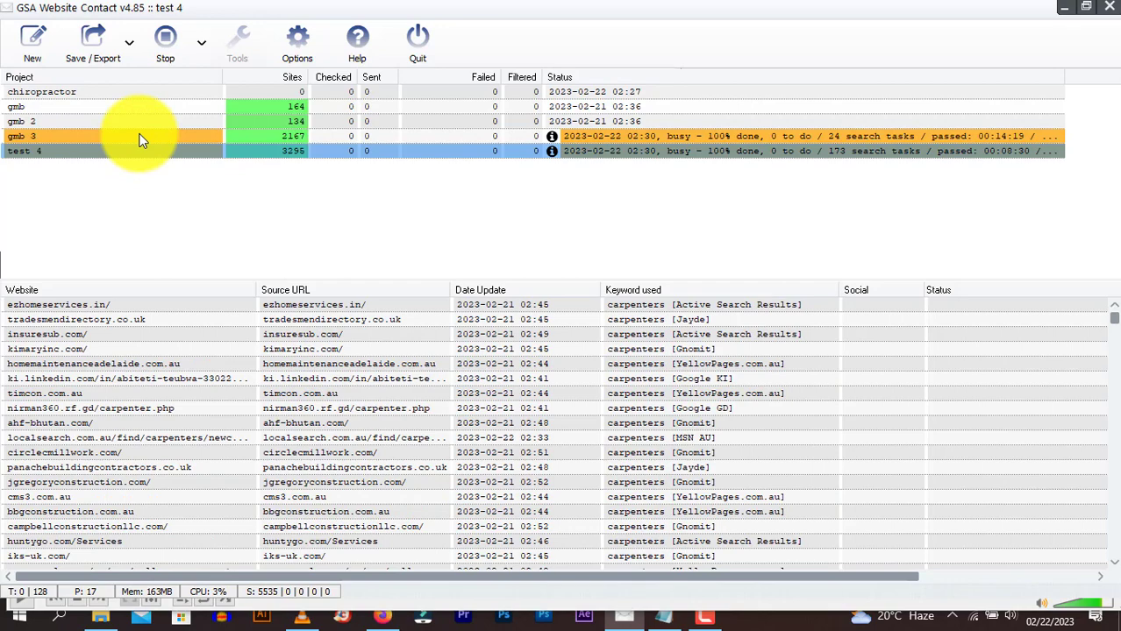
click(141, 139)
right_click(142, 137)
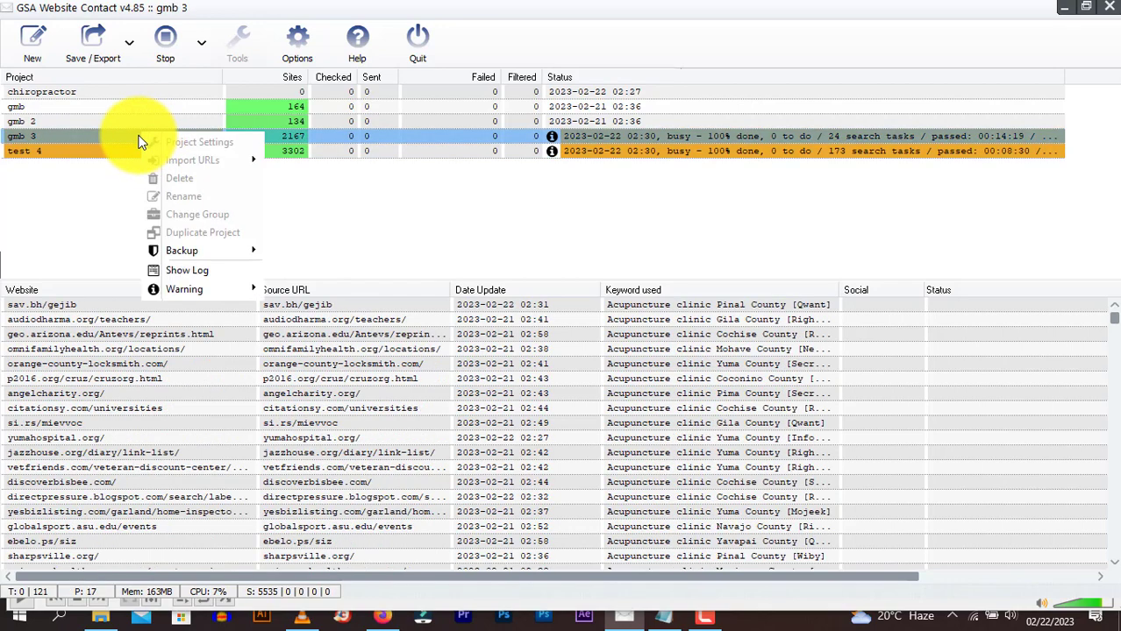
click(351, 223)
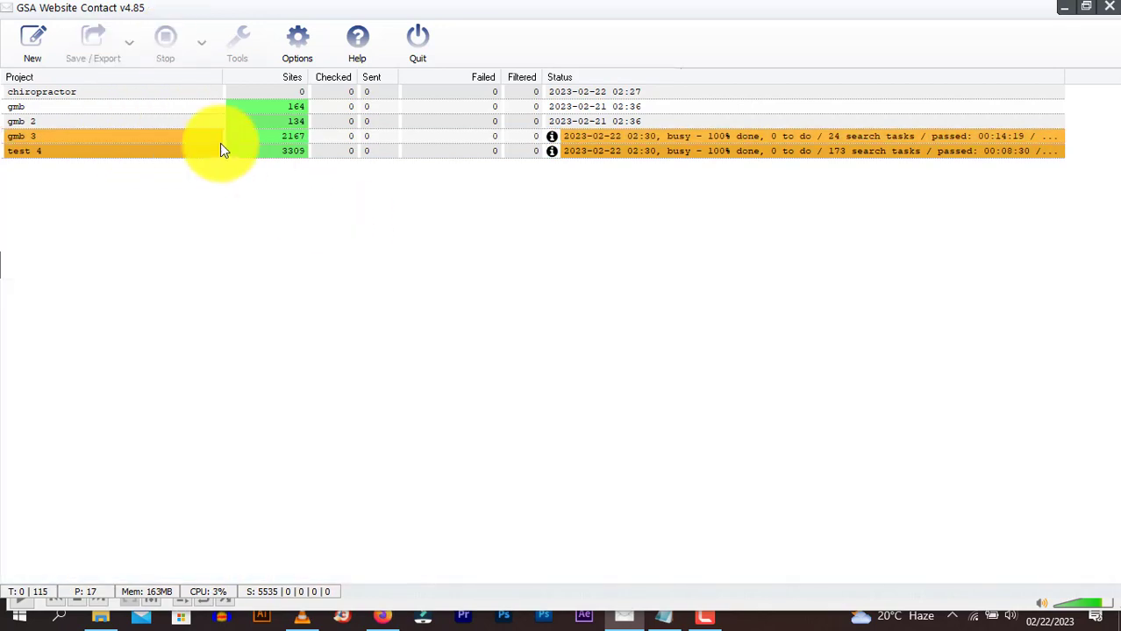
click(211, 136)
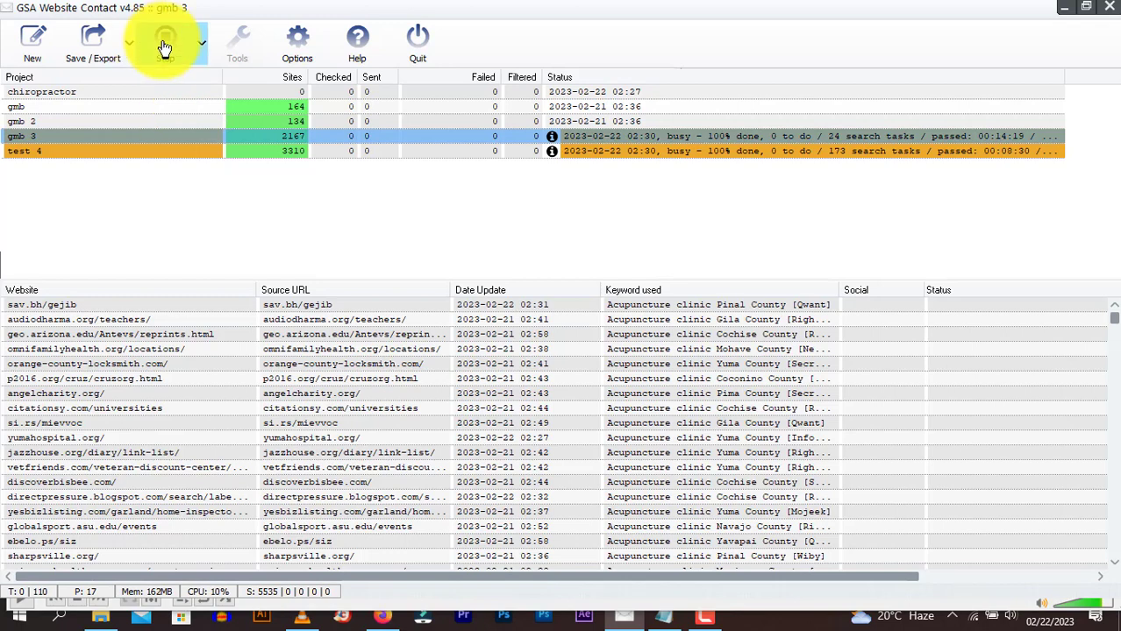
click(164, 44)
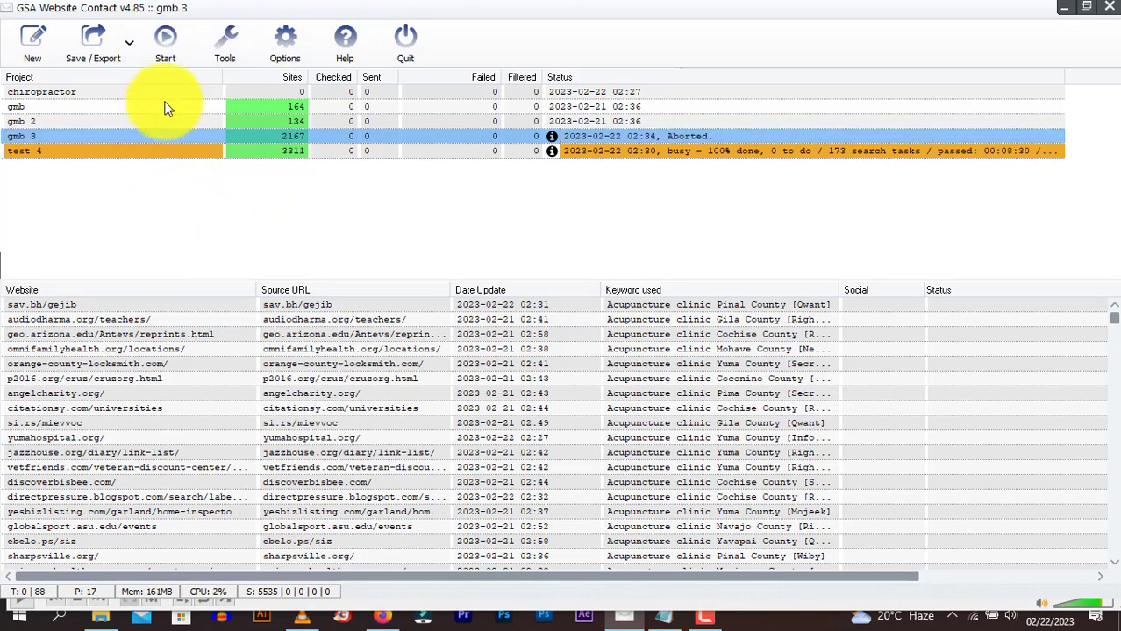
- Open gmb 3's Edit Settings to view its Acupuncture clinic scraping options
right_click(171, 140)
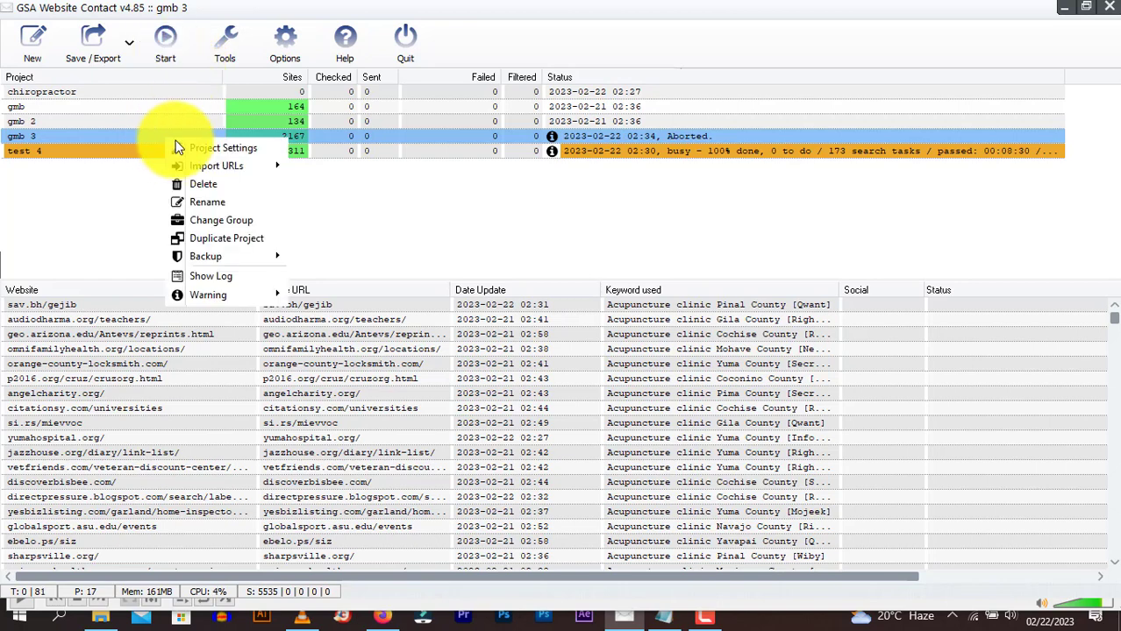
click(180, 146)
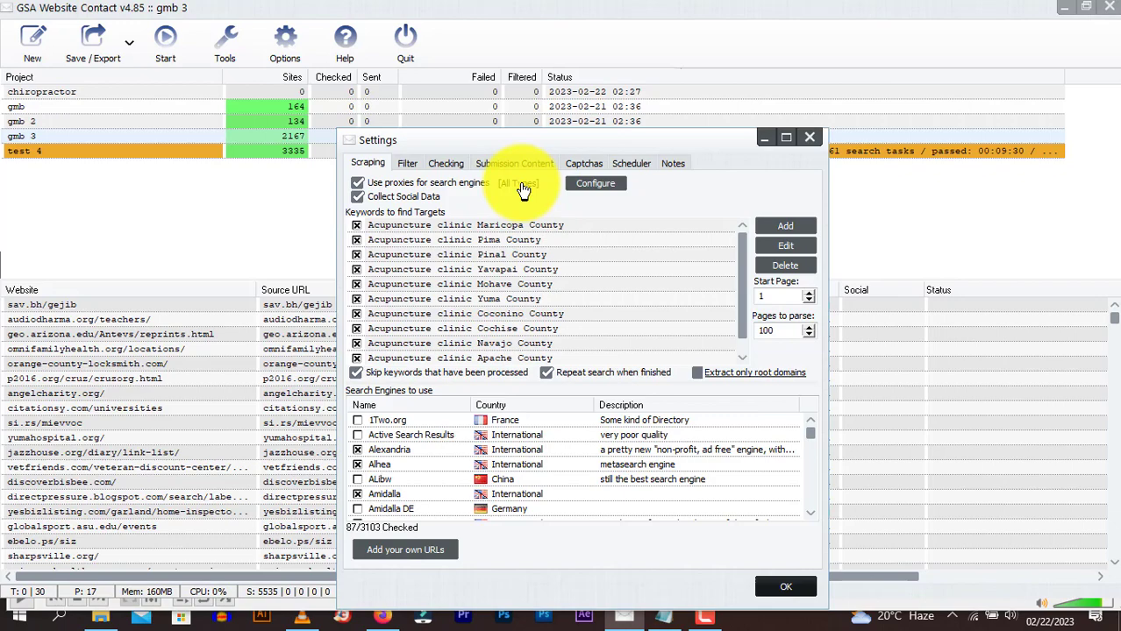
- Review gmb 3's tested proxy list (13 of 59 working), then return to the github proxies results
click(586, 180)
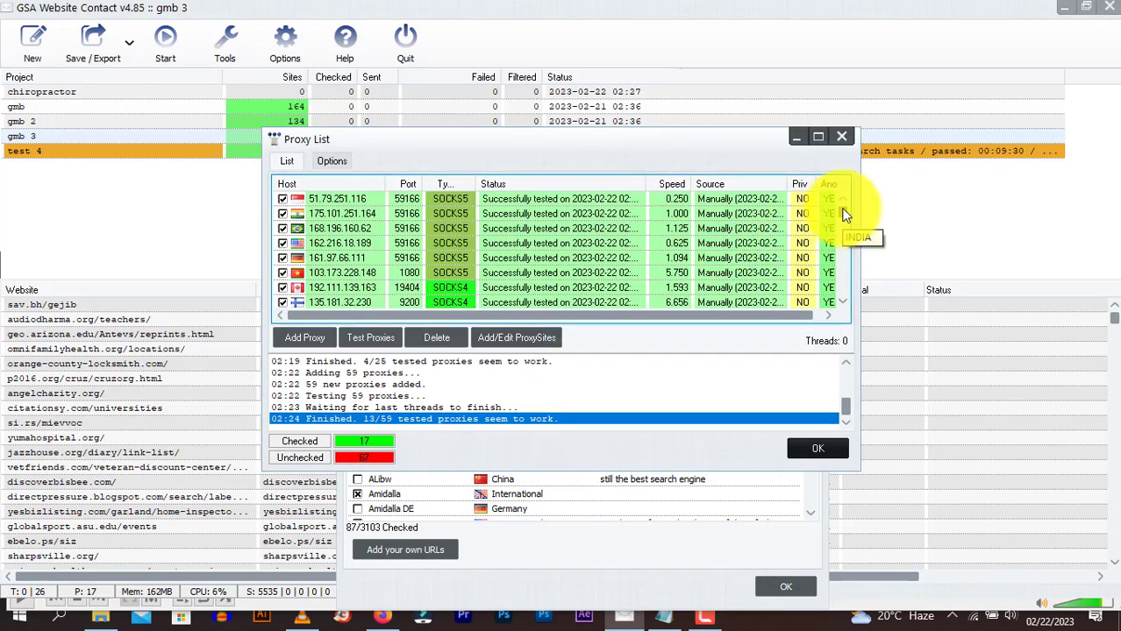
scroll(845, 219, down, 2)
scroll(841, 197, up, 2)
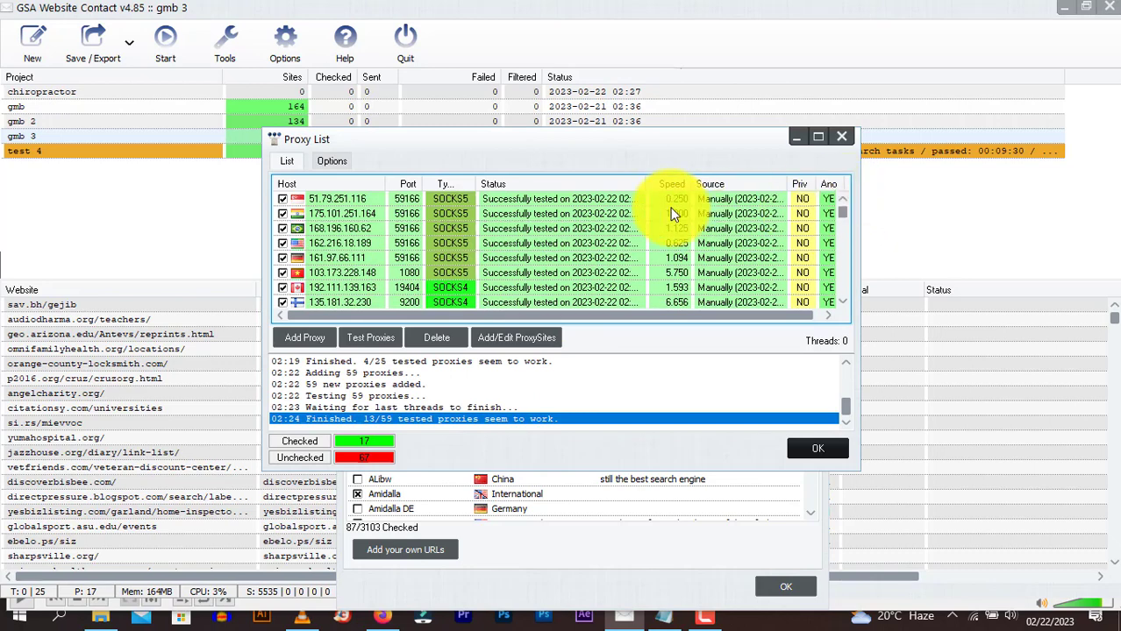
scroll(842, 217, down, 2)
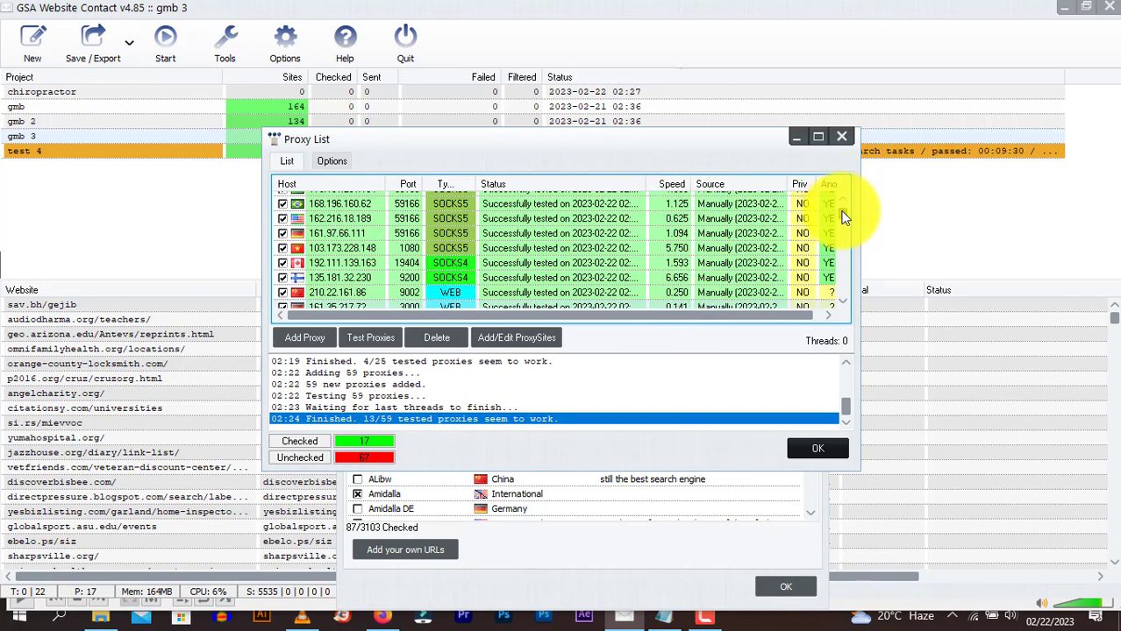
scroll(843, 212, up, 3)
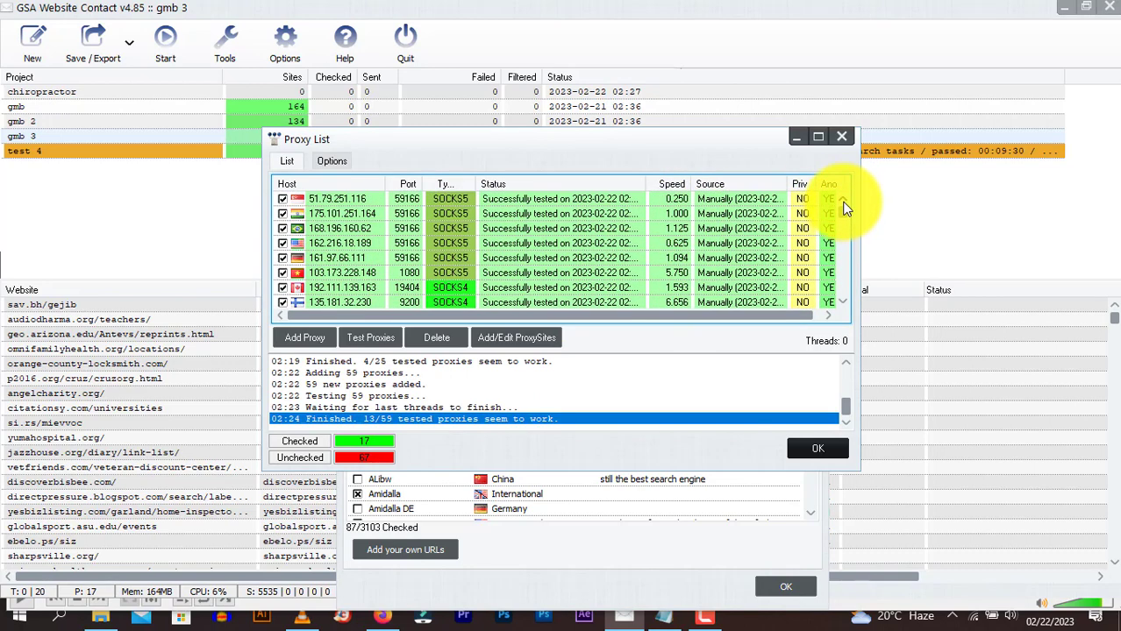
click(384, 618)
click(570, 18)
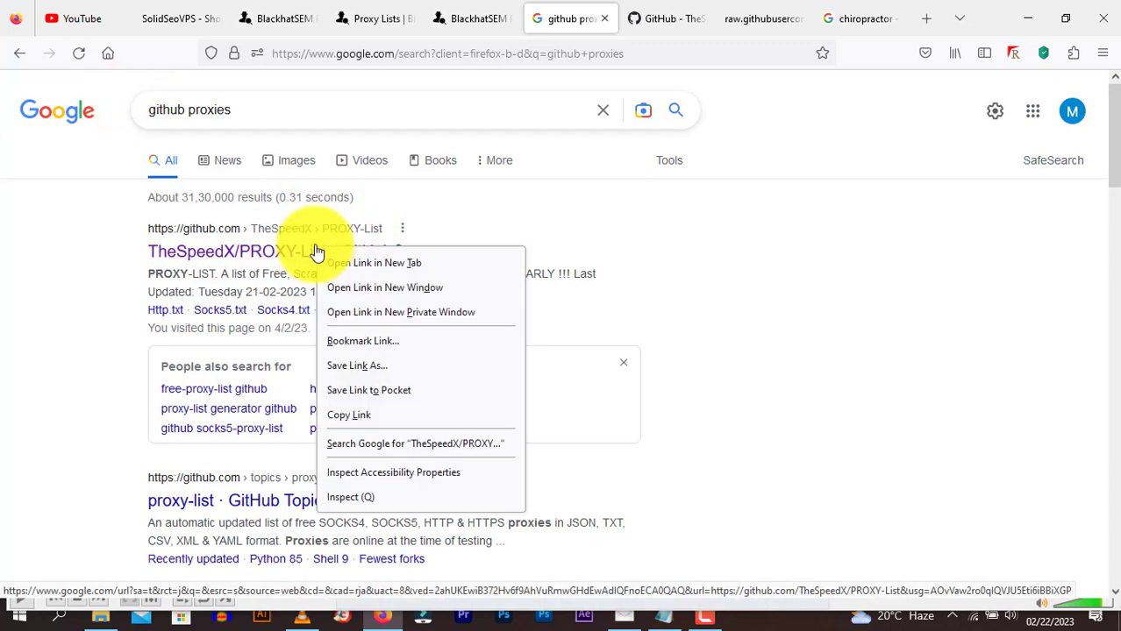
- Open the TheSpeedX/PROXY-List repository in a new tab at its SOCKS5, SOCKS4 and HTTP download links
right_click(337, 263)
click(338, 262)
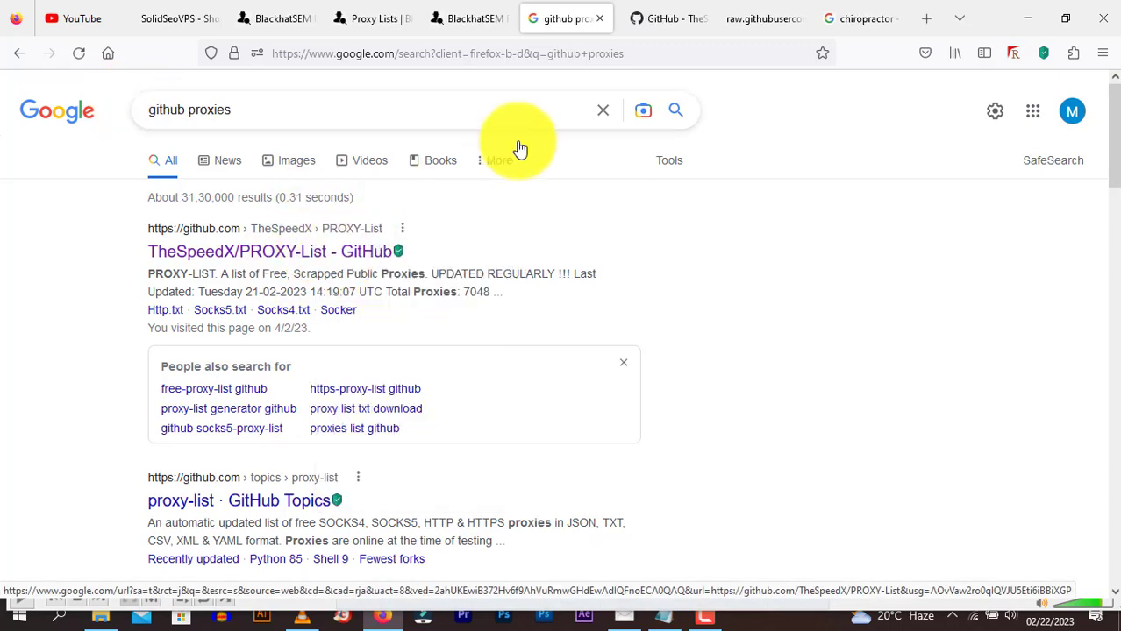
click(669, 7)
mouse_move(1112, 350)
mouse_down()
mouse_move(1116, 158)
mouse_move(1110, 381)
mouse_up()
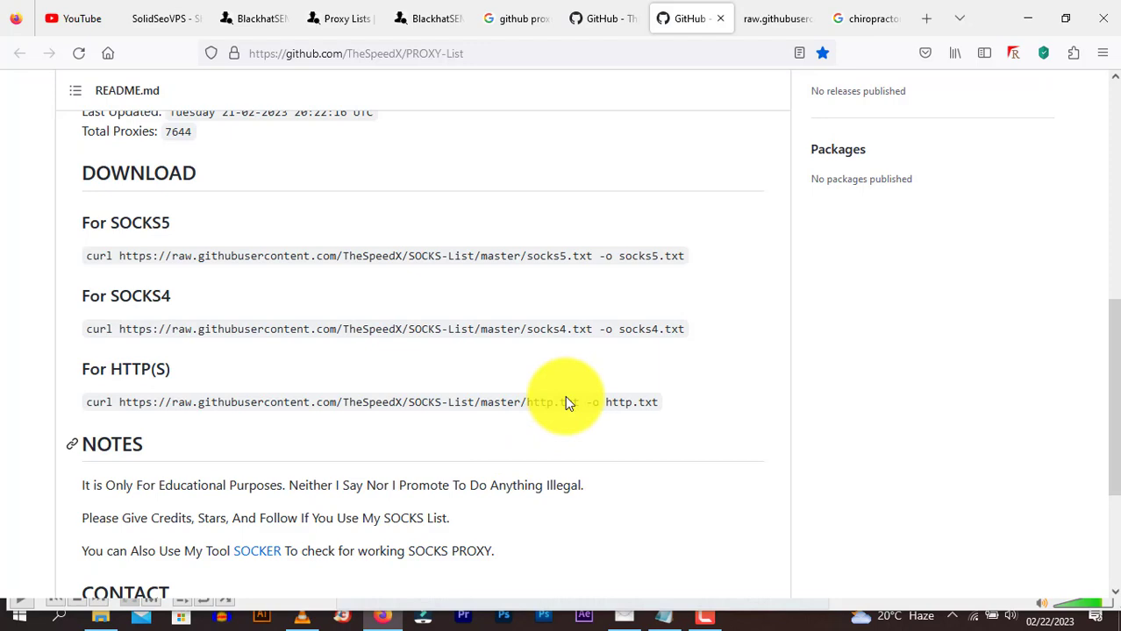
click(754, 18)
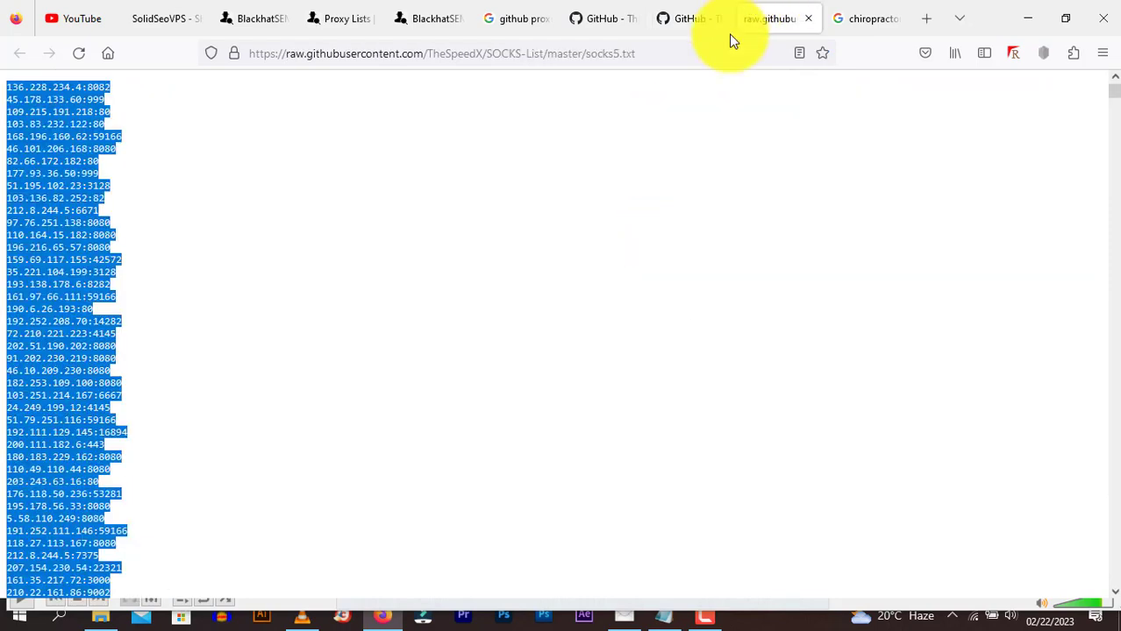
click(690, 18)
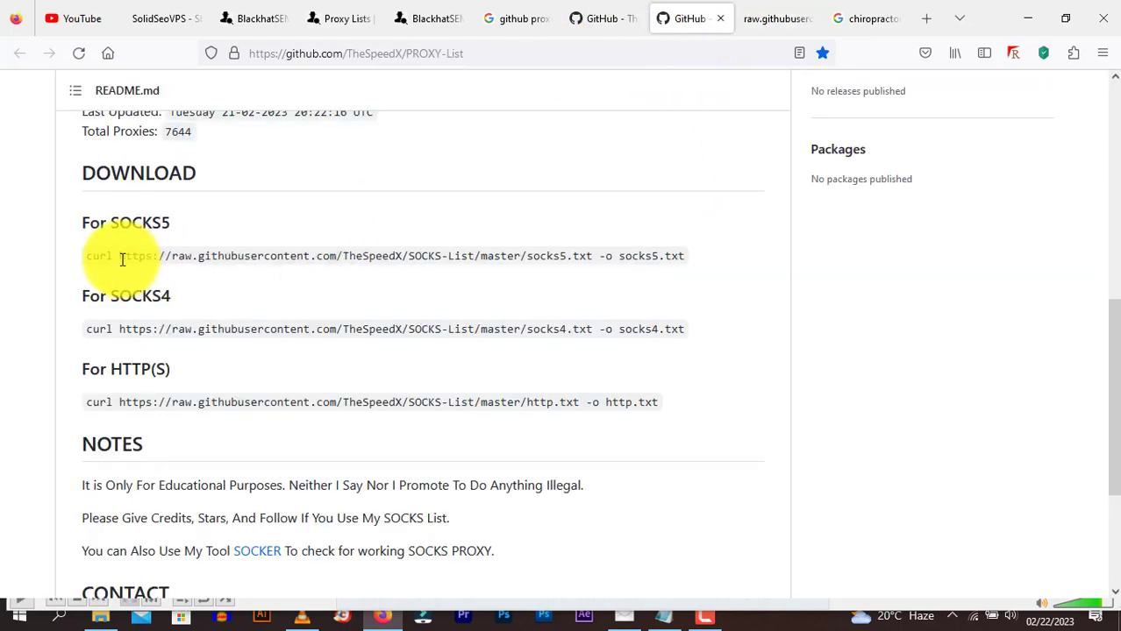
- Open the raw SOCKS5 proxy list from the README in a new tab
mouse_move(120, 256)
mouse_down()
mouse_move(589, 235)
mouse_move(592, 255)
mouse_up()
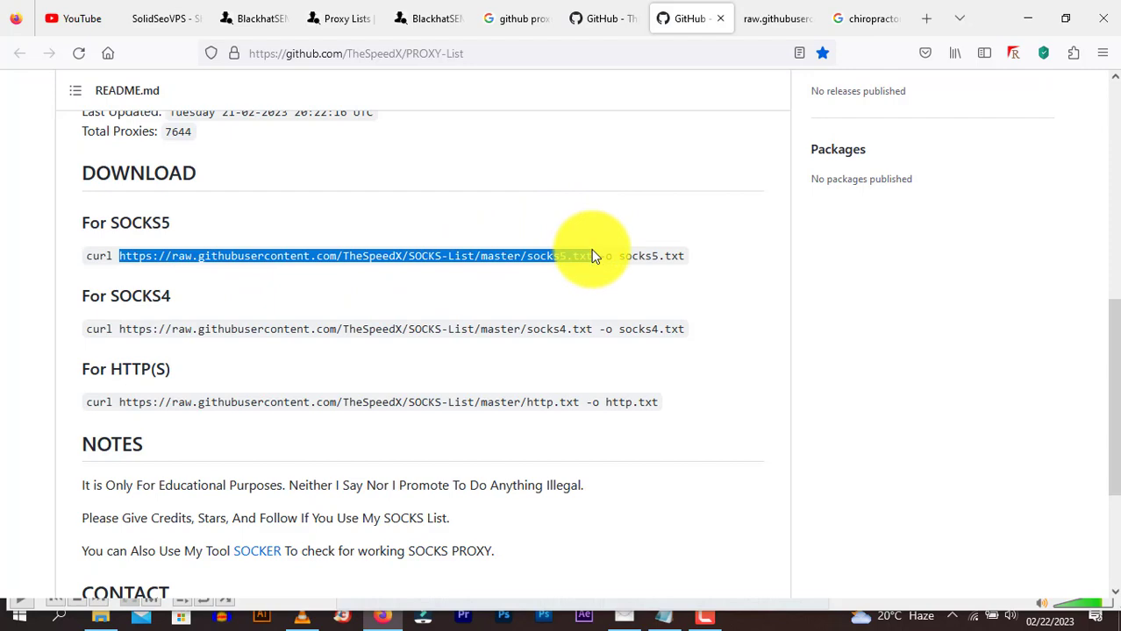
click(768, 11)
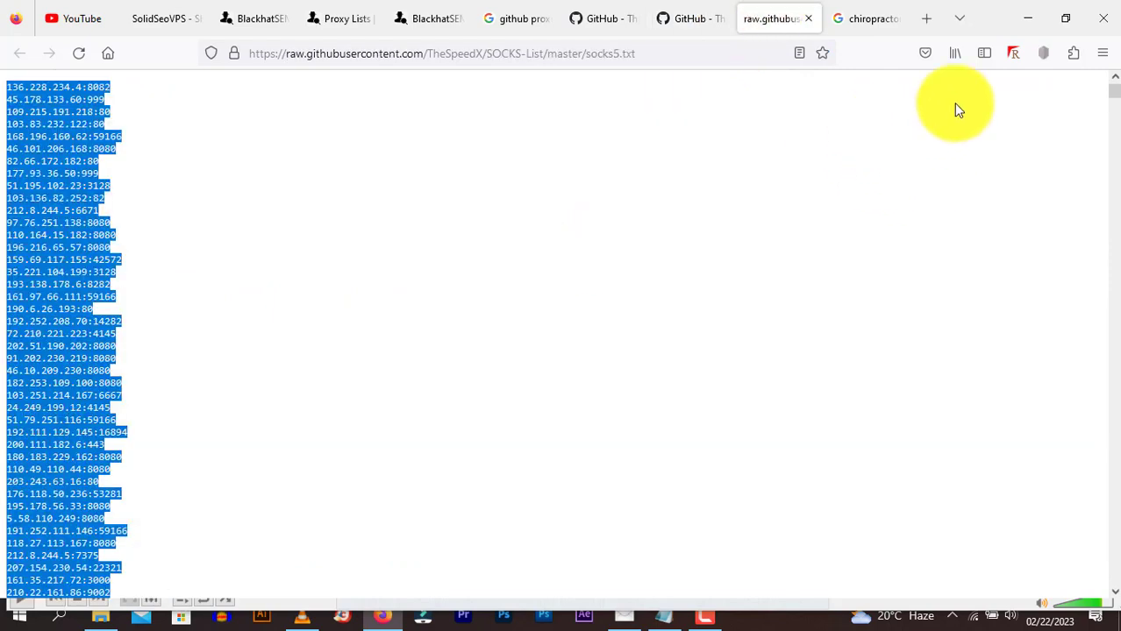
click(690, 19)
right_click(244, 256)
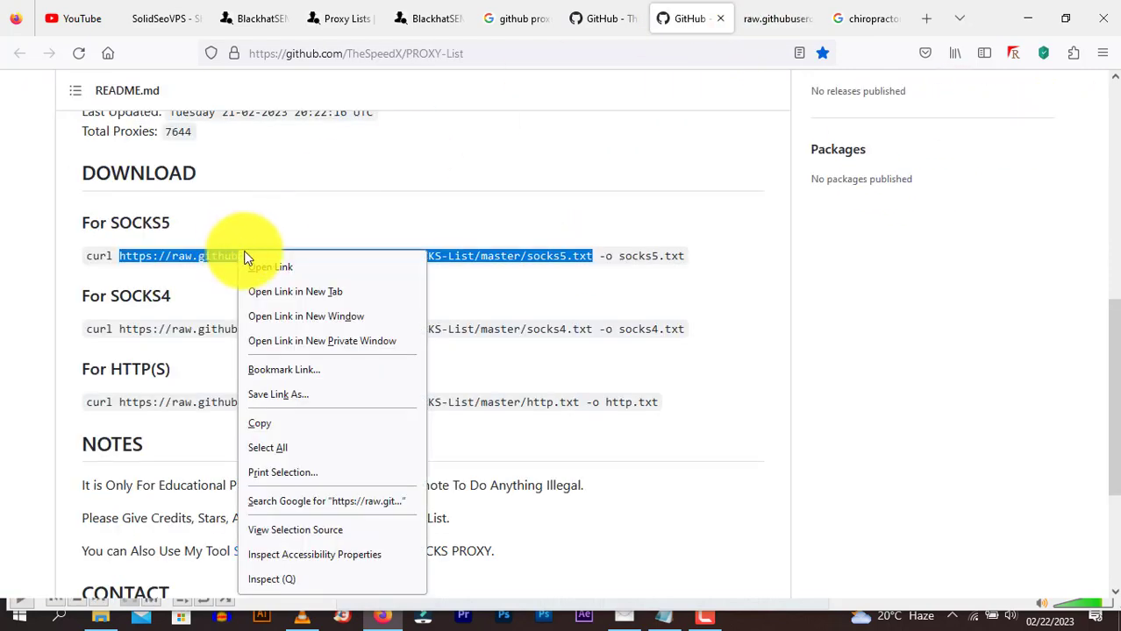
click(279, 291)
click(683, 16)
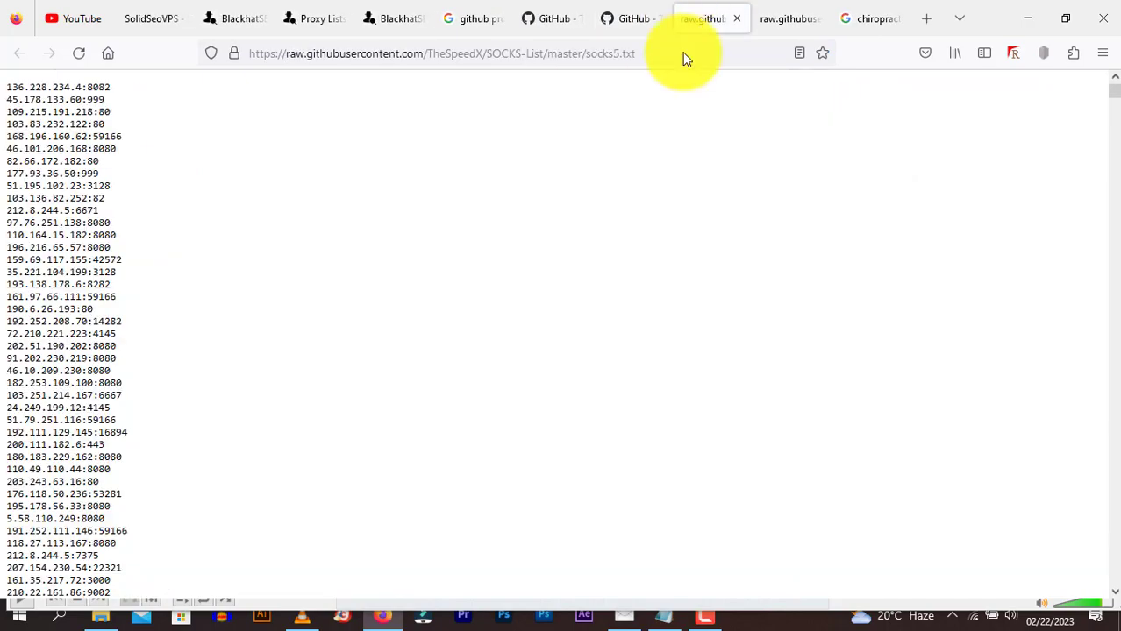
- Select a block of SOCKS5 proxy addresses and return to GSA Website Contact
mouse_move(1112, 98)
mouse_down()
mouse_move(1103, 450)
mouse_move(1113, 551)
mouse_move(1113, 500)
mouse_up()
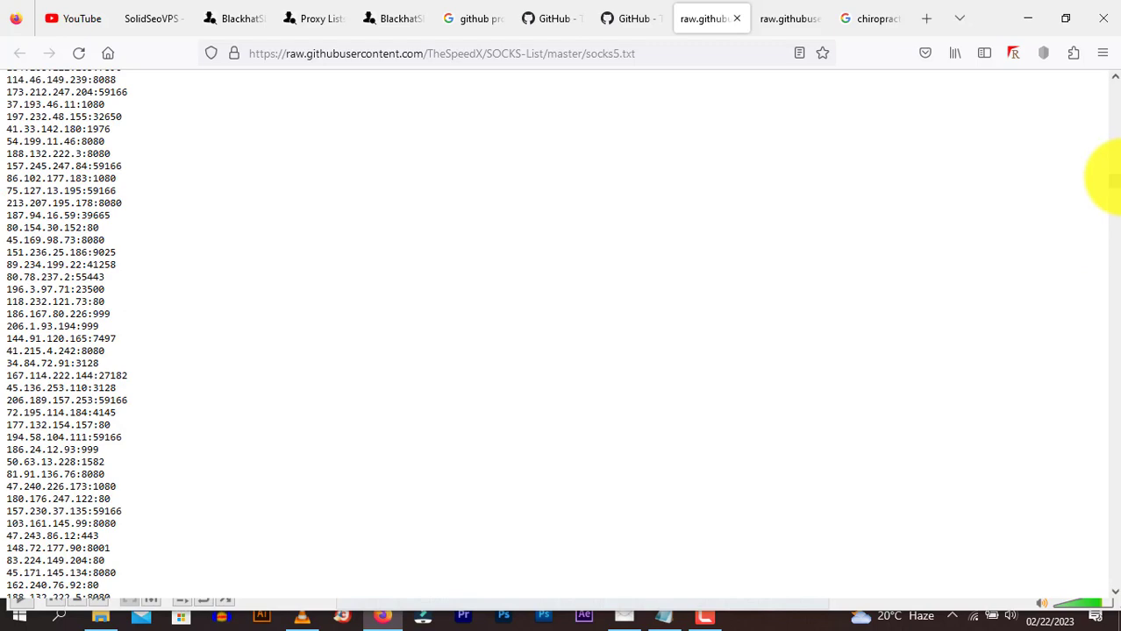
drag(1112, 180, 1106, 75)
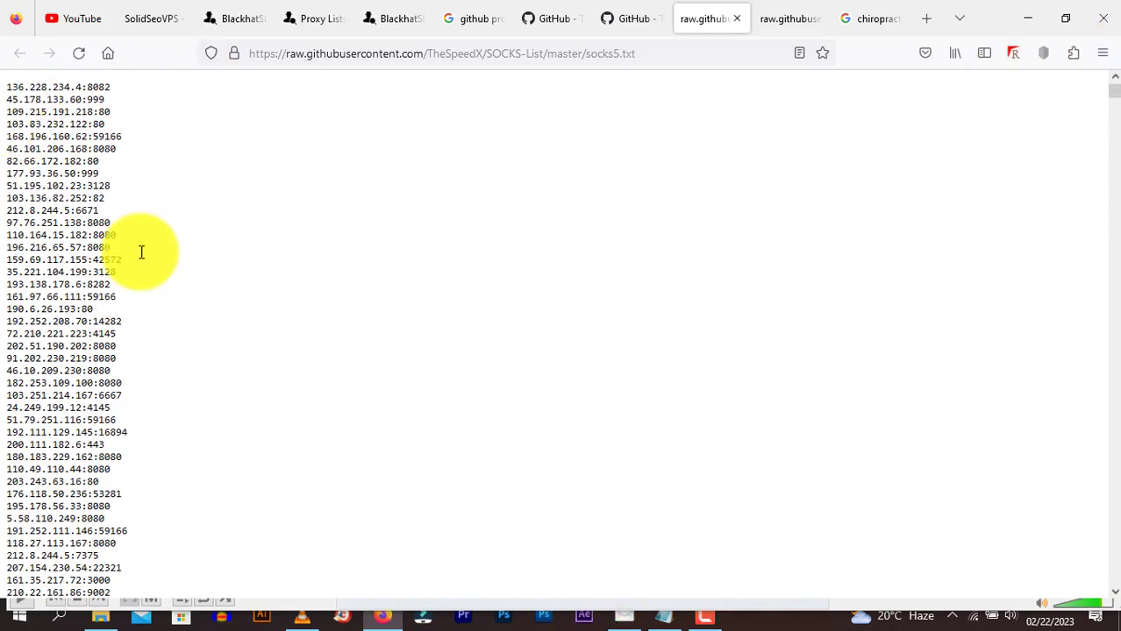
drag(1110, 91, 1112, 235)
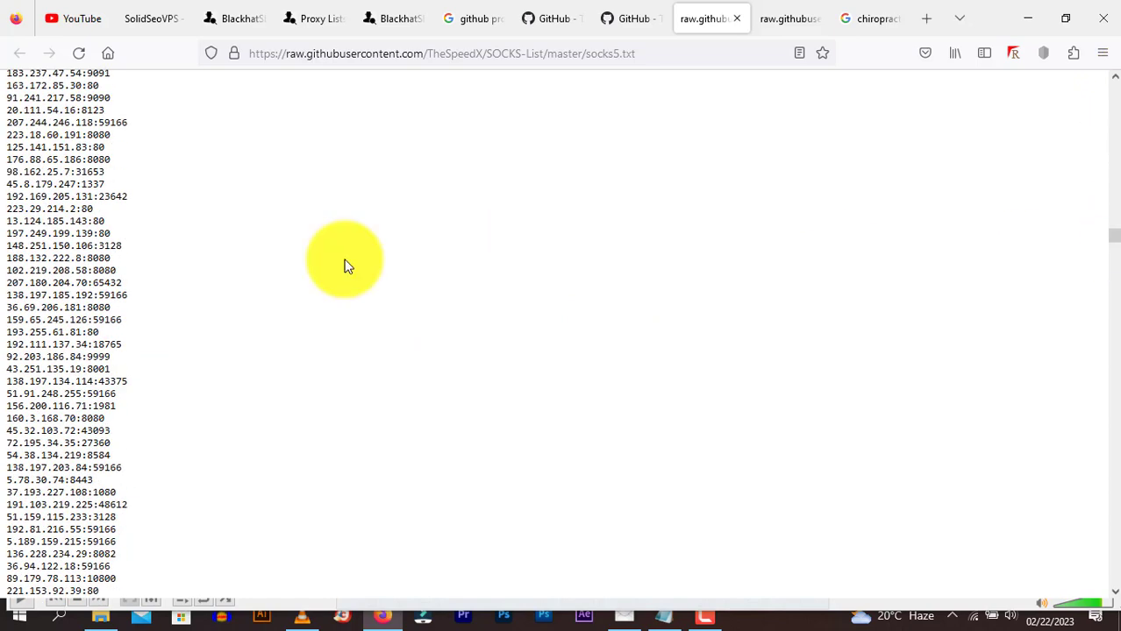
drag(10, 260, 217, 260)
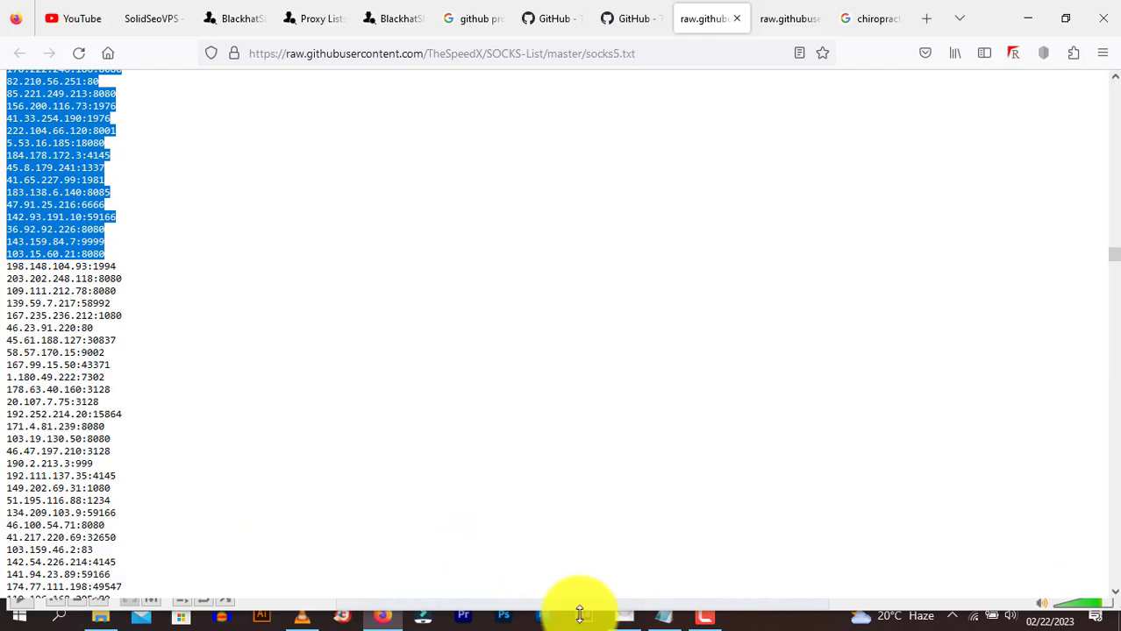
click(623, 618)
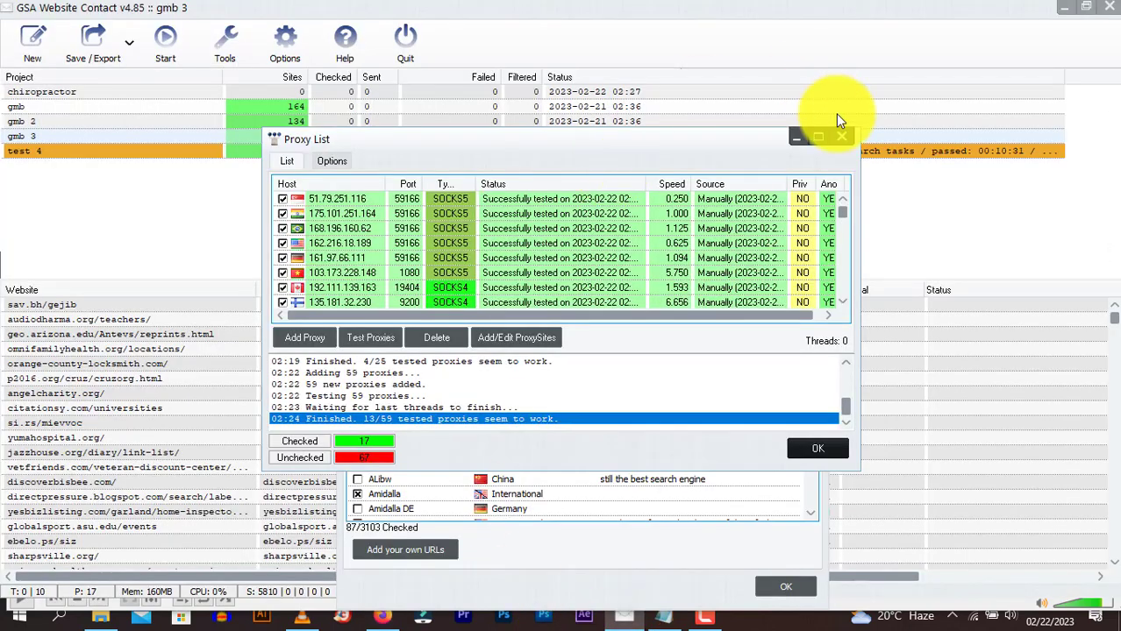
- Close gmb 3's settings and turn on search-engine proxies in the chiropractor project's settings
click(841, 136)
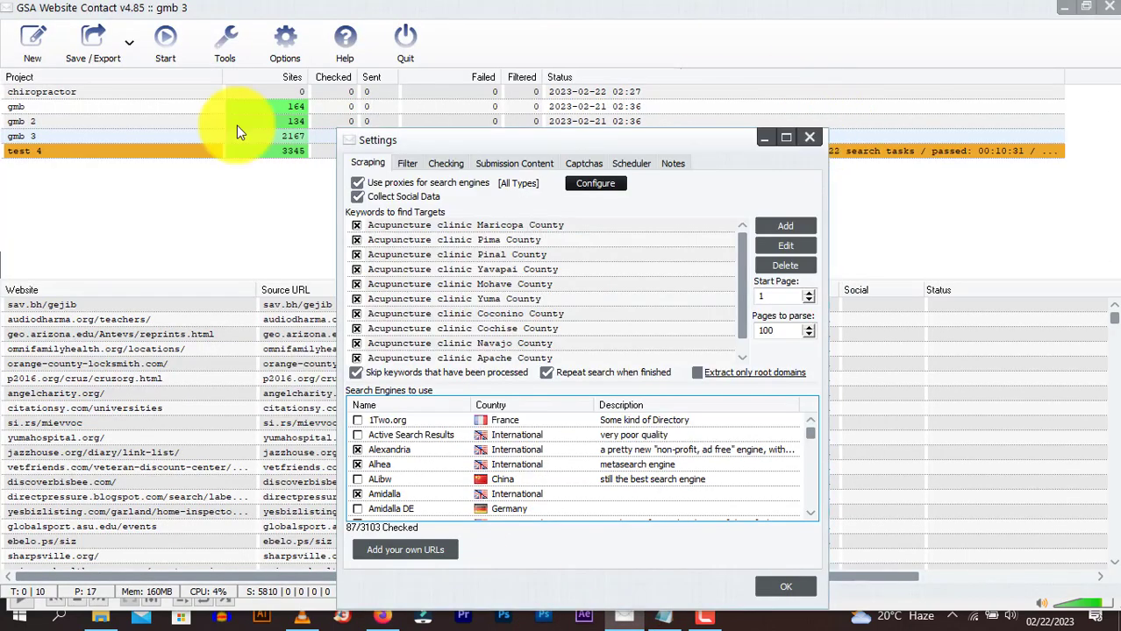
click(809, 138)
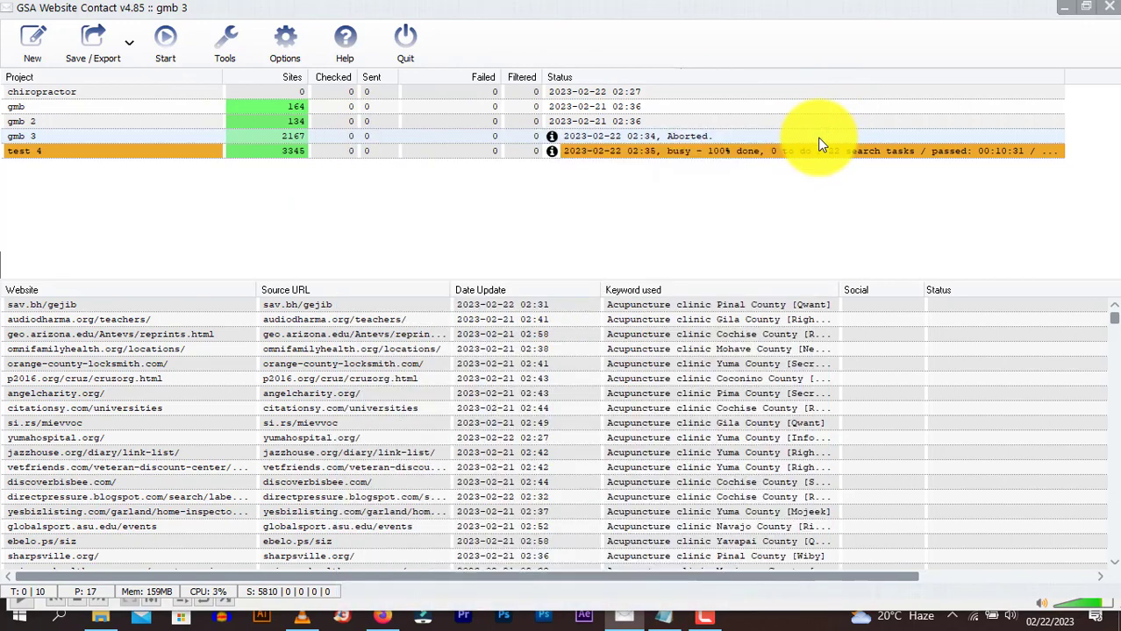
click(114, 97)
right_click(114, 97)
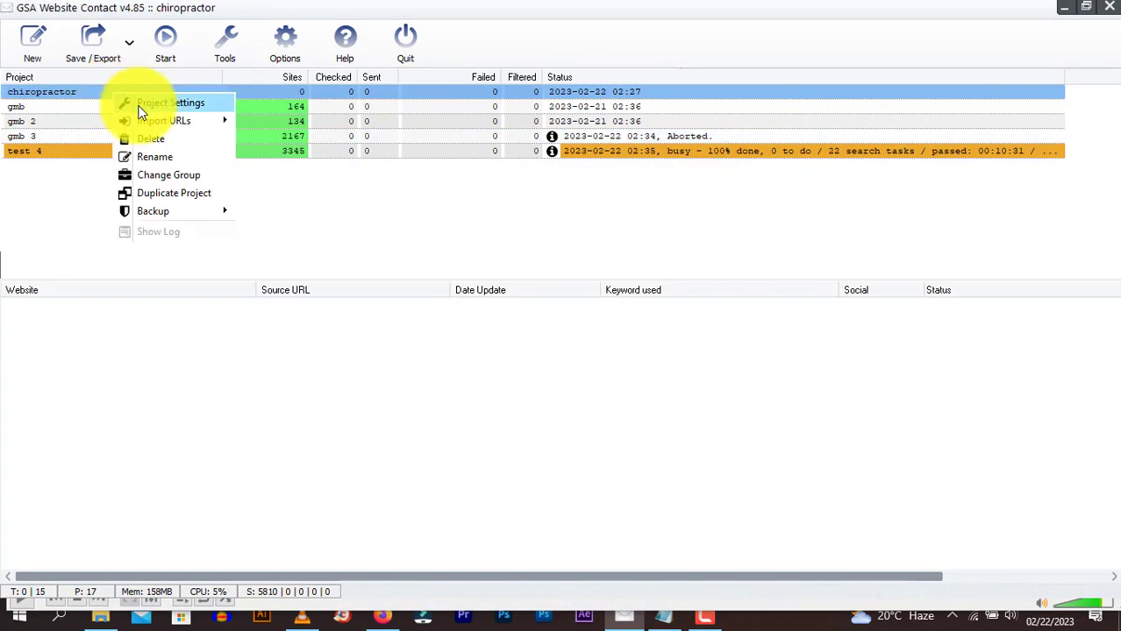
click(136, 104)
click(412, 183)
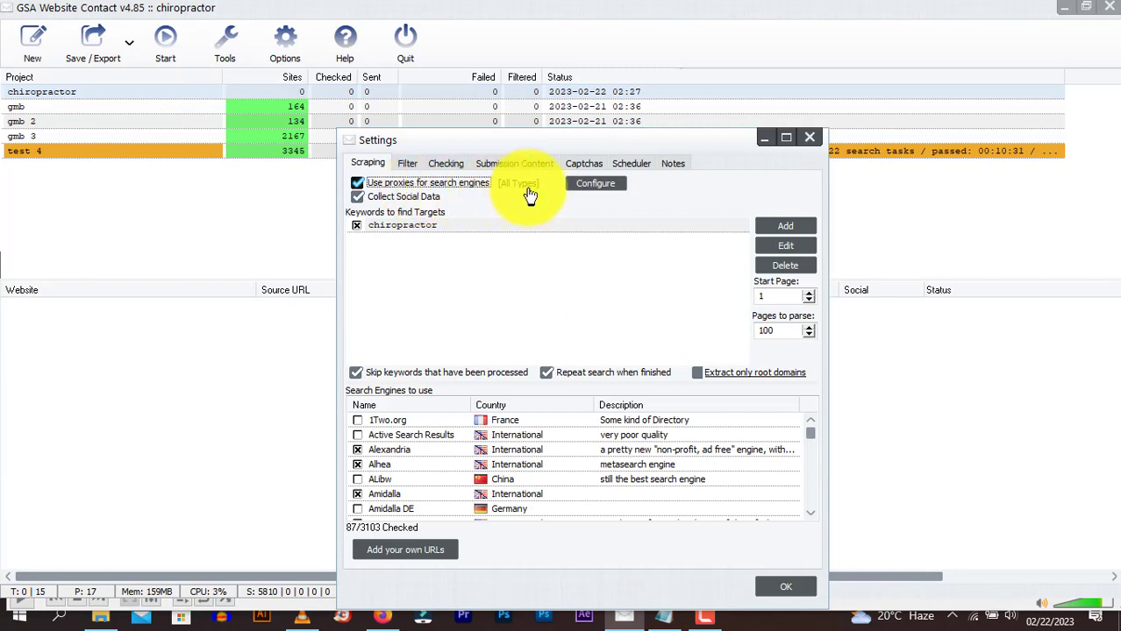
- Bring up the chiropractor project's proxy list (17 checked, 67 unchecked)
click(605, 184)
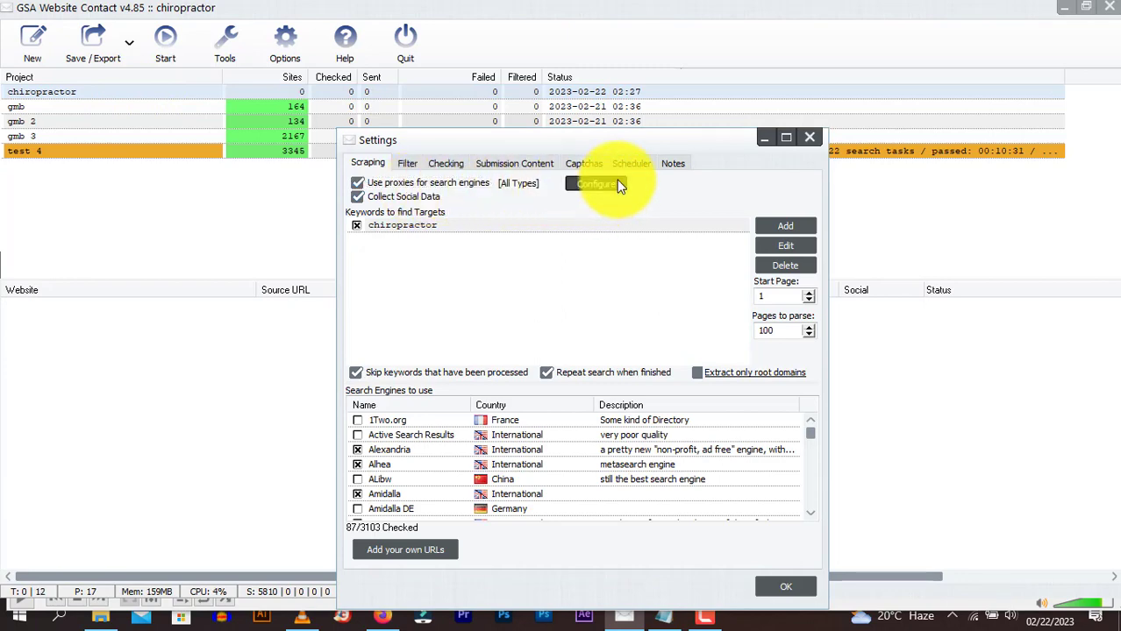
click(840, 138)
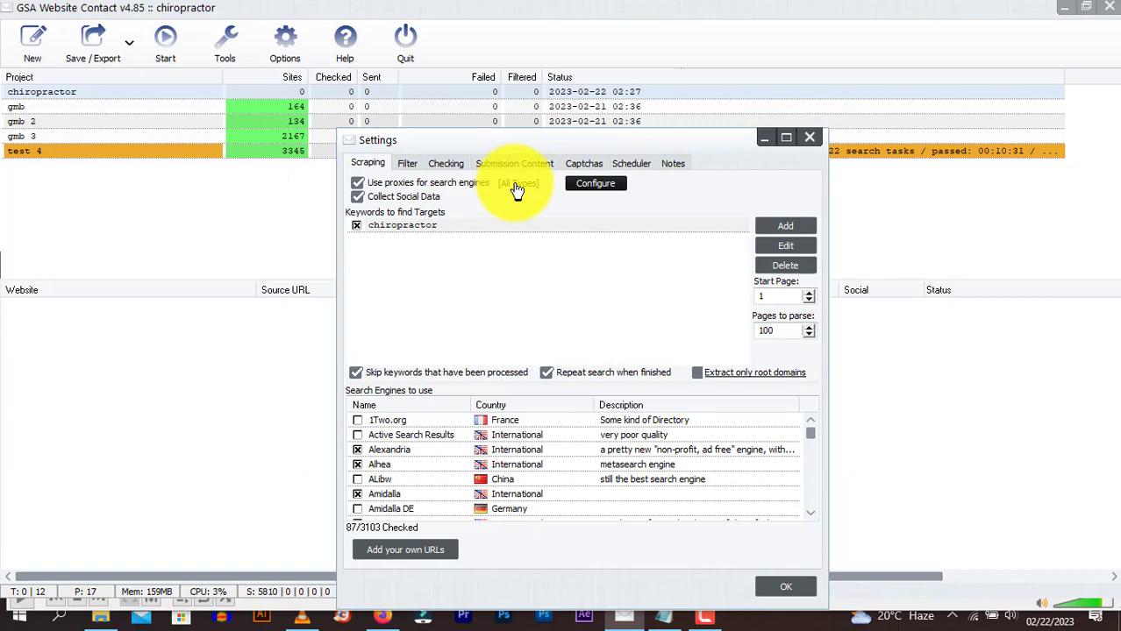
click(591, 186)
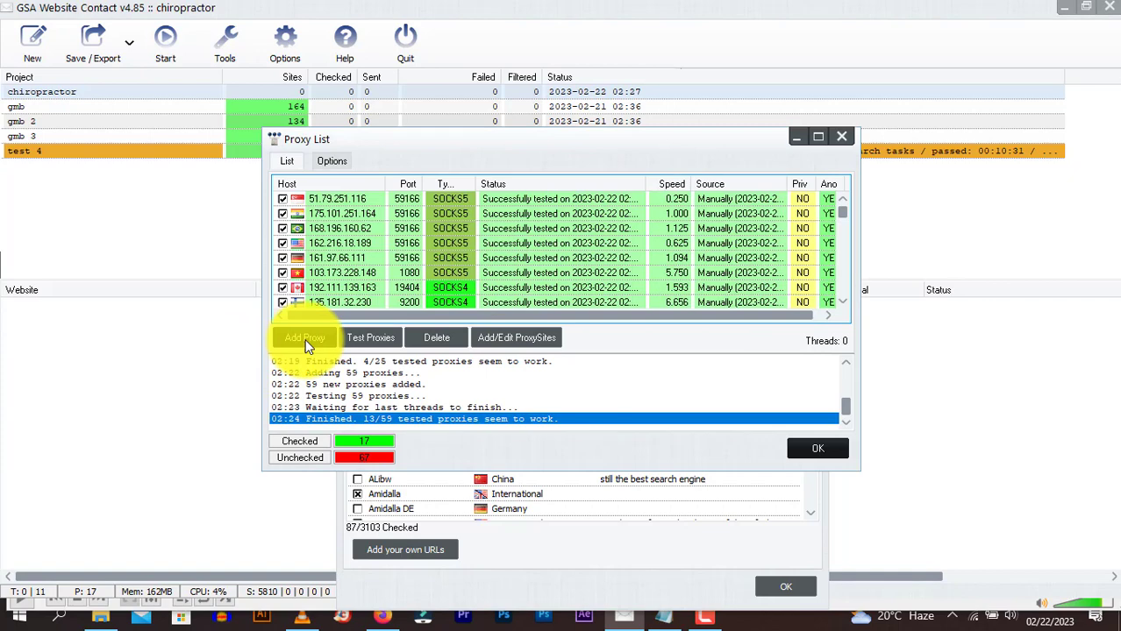
- Import the 60 copied proxies from the clipboard as host:port:login:password and agree to test them
click(314, 342)
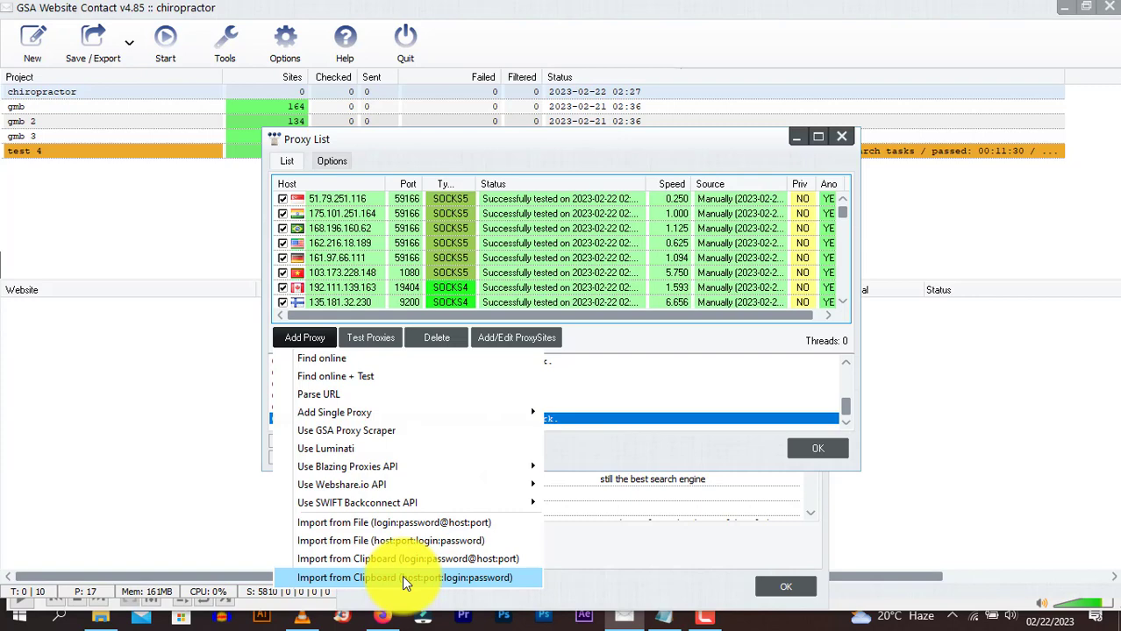
click(401, 577)
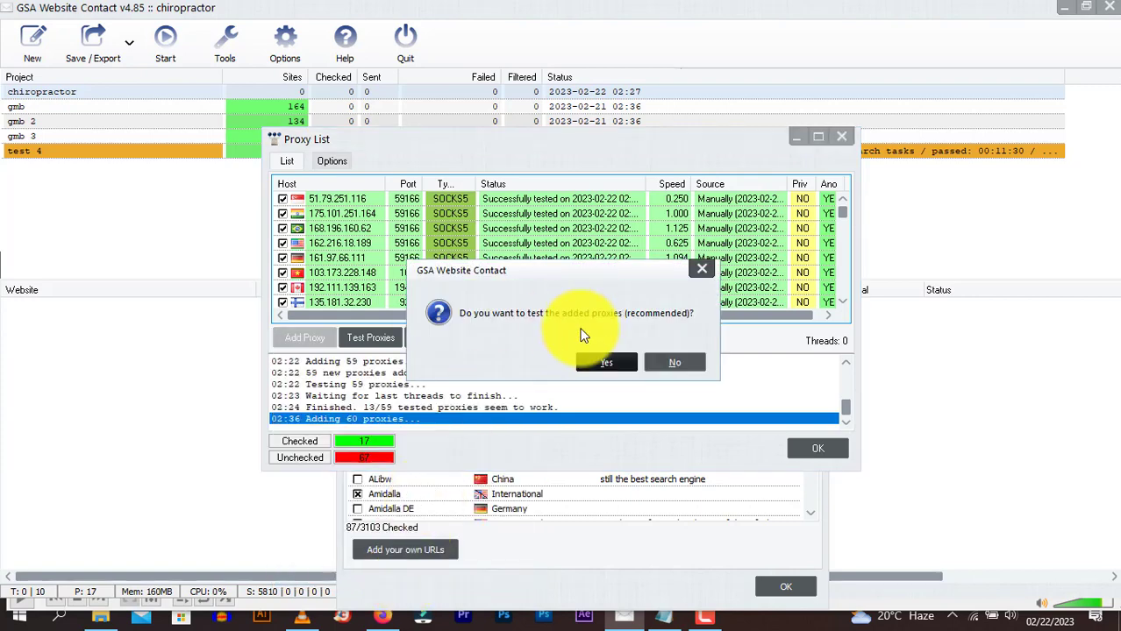
mouse_move(579, 267)
mouse_down()
mouse_move(526, 232)
mouse_move(548, 292)
mouse_up()
click(571, 393)
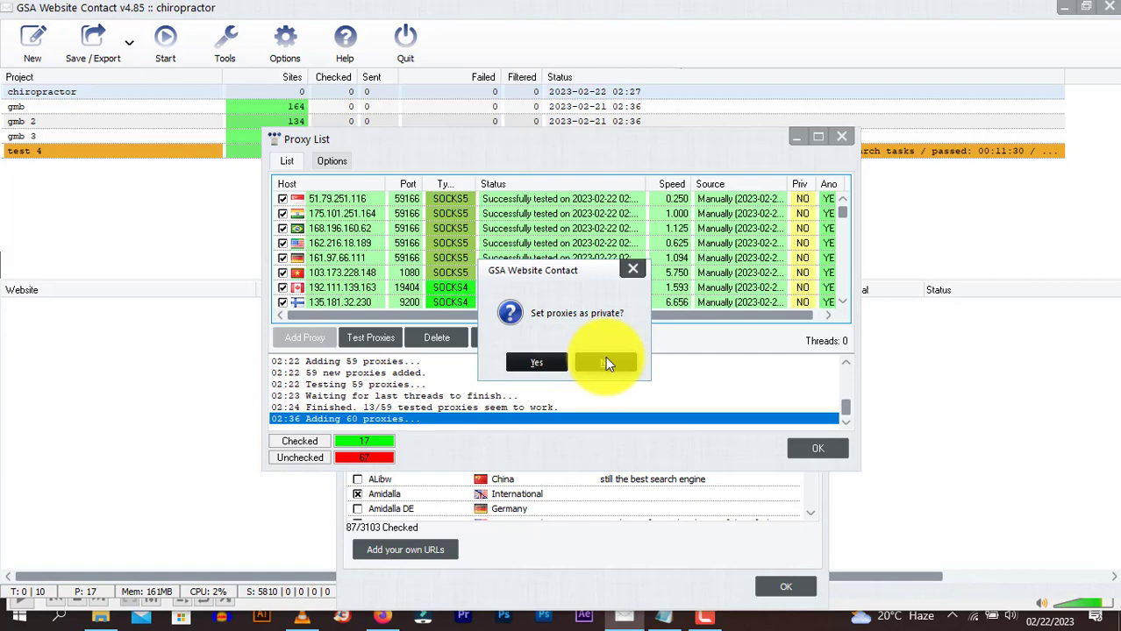
- Keep the 60 imported proxies non-private and let the test finish with 6 working
click(607, 363)
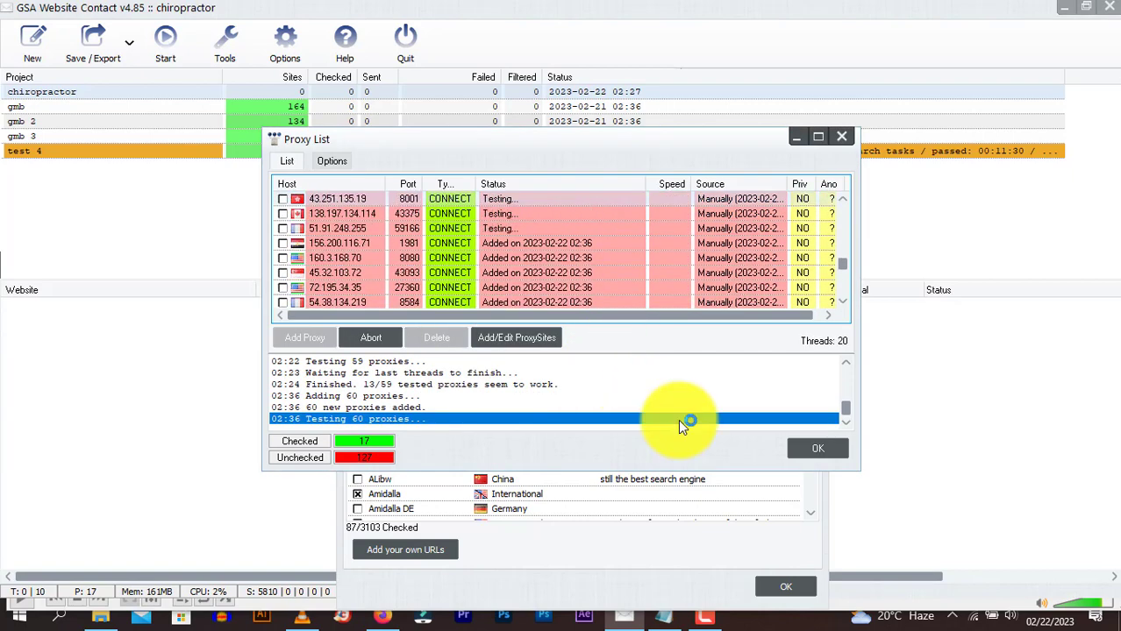
click(843, 292)
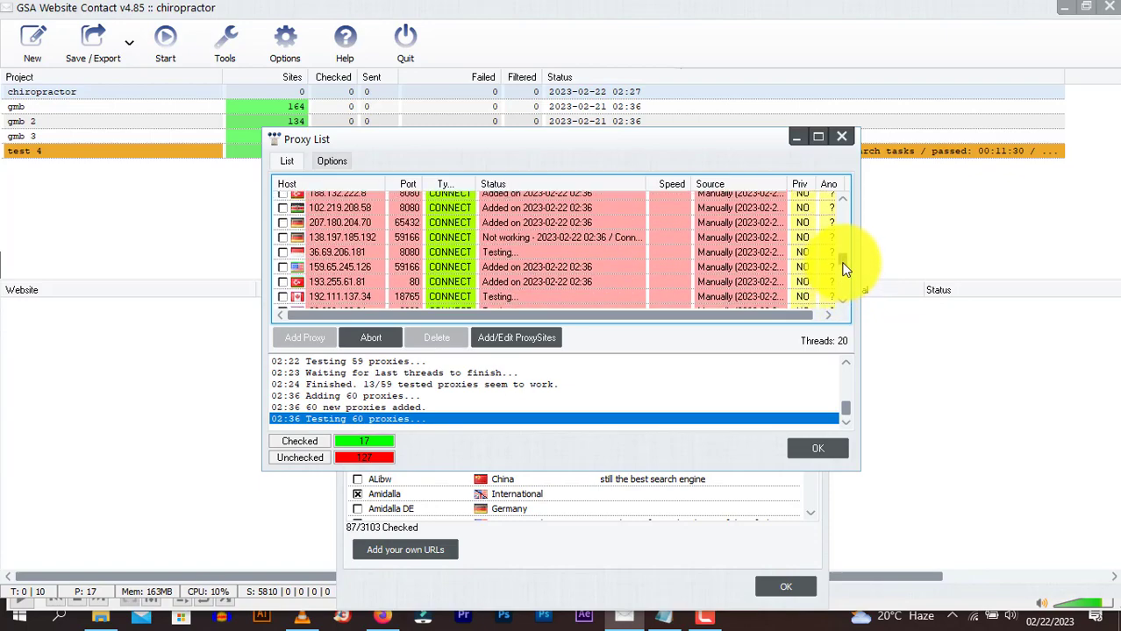
mouse_move(844, 285)
mouse_down()
mouse_move(844, 220)
mouse_move(843, 232)
mouse_up()
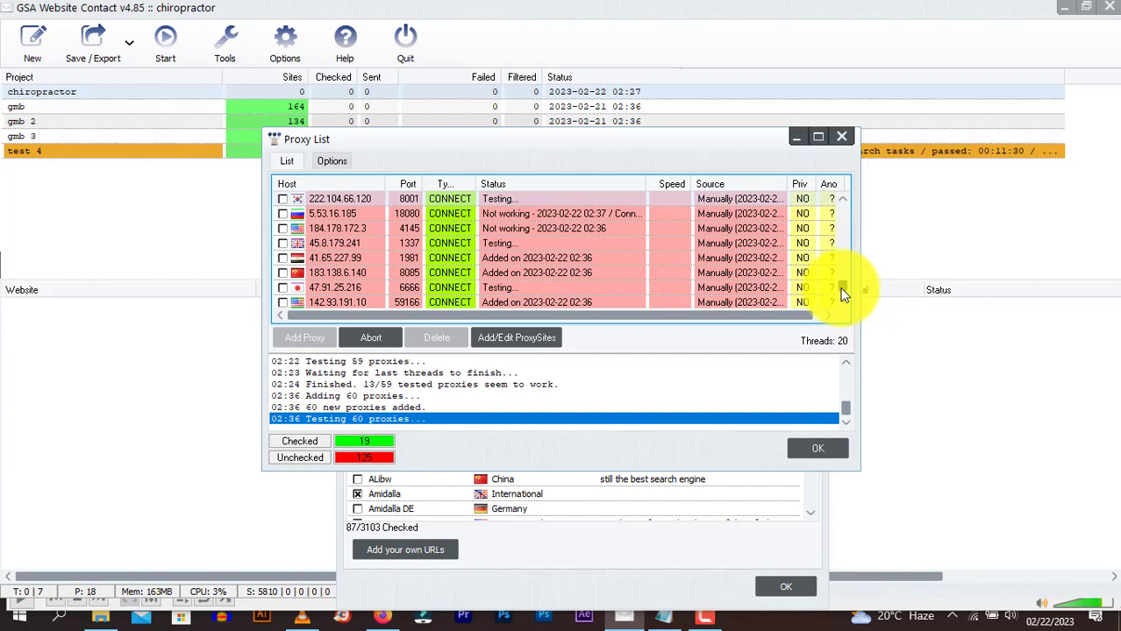
scroll(843, 295, down, 1)
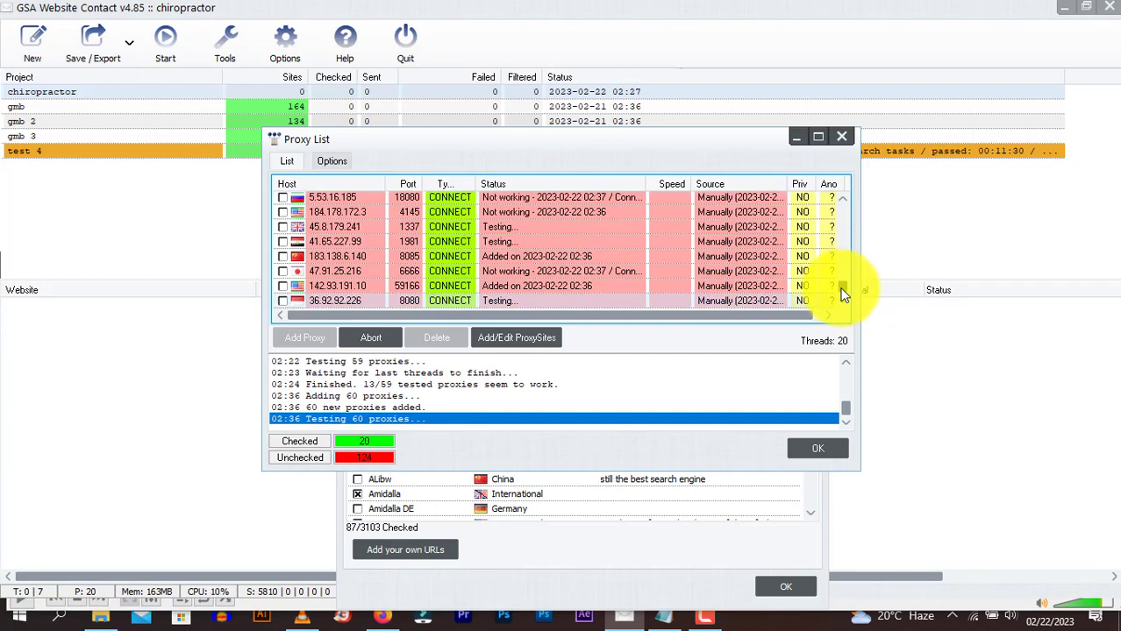
click(705, 616)
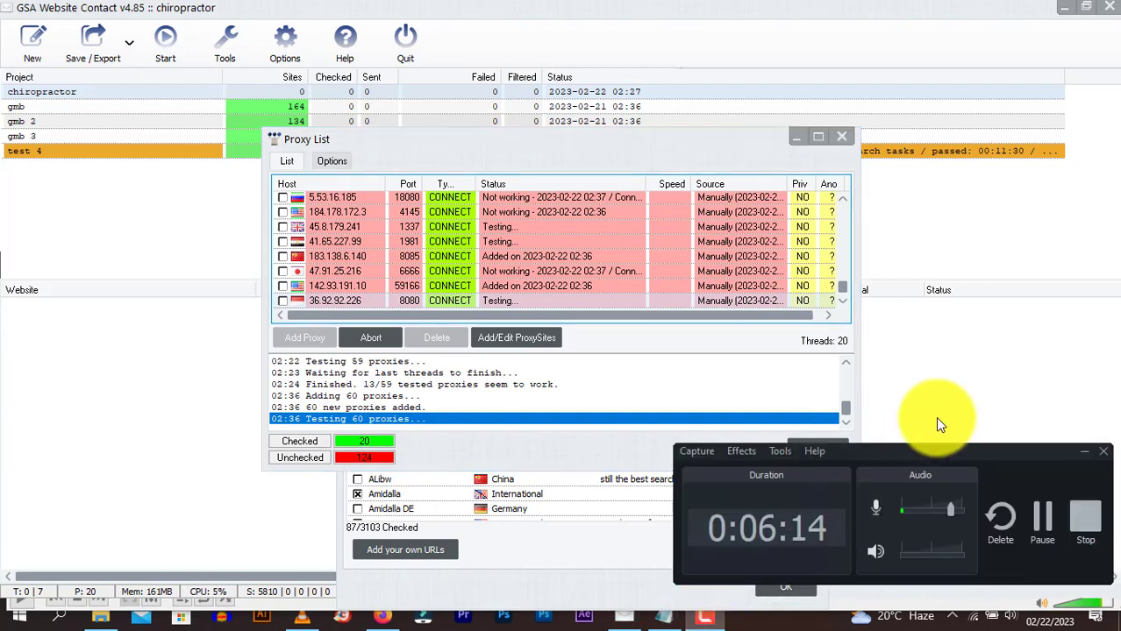
click(1036, 515)
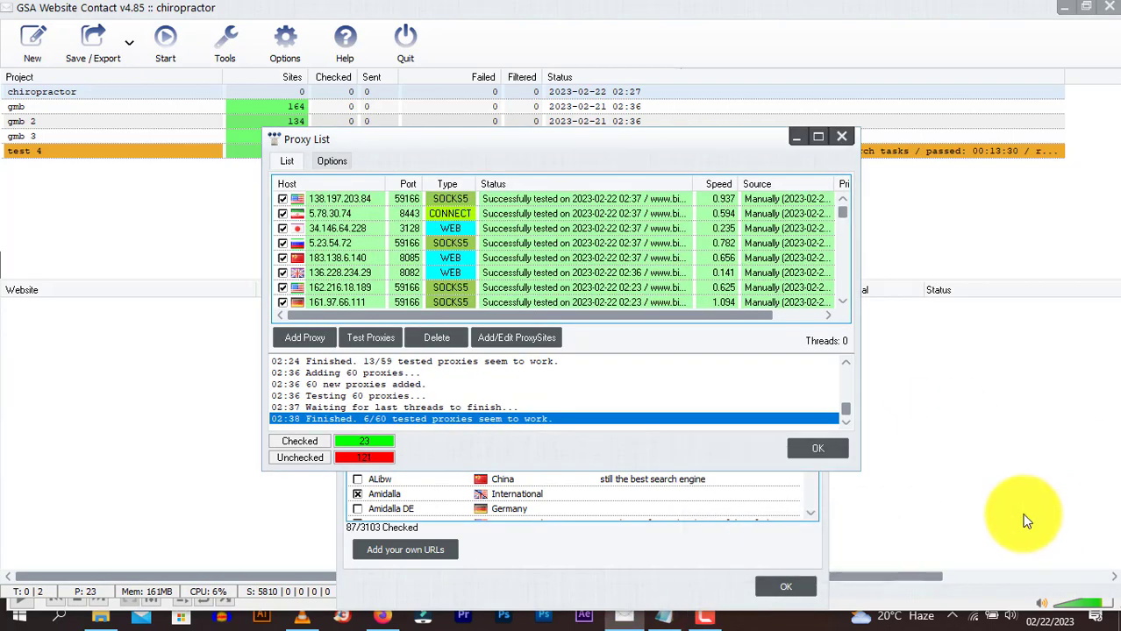
click(706, 618)
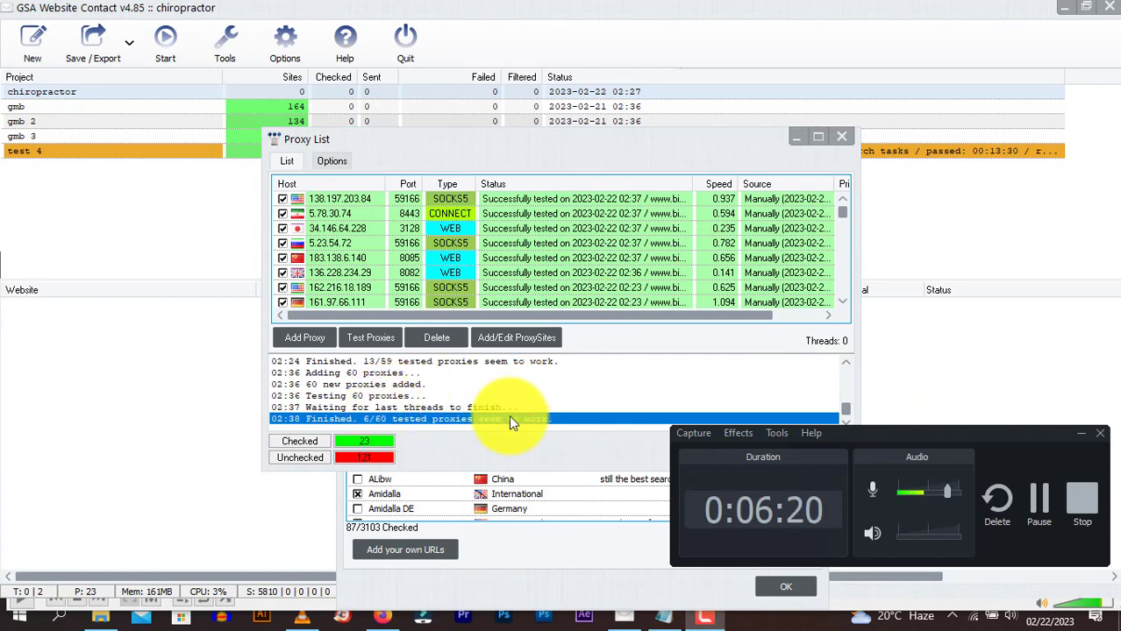
click(383, 616)
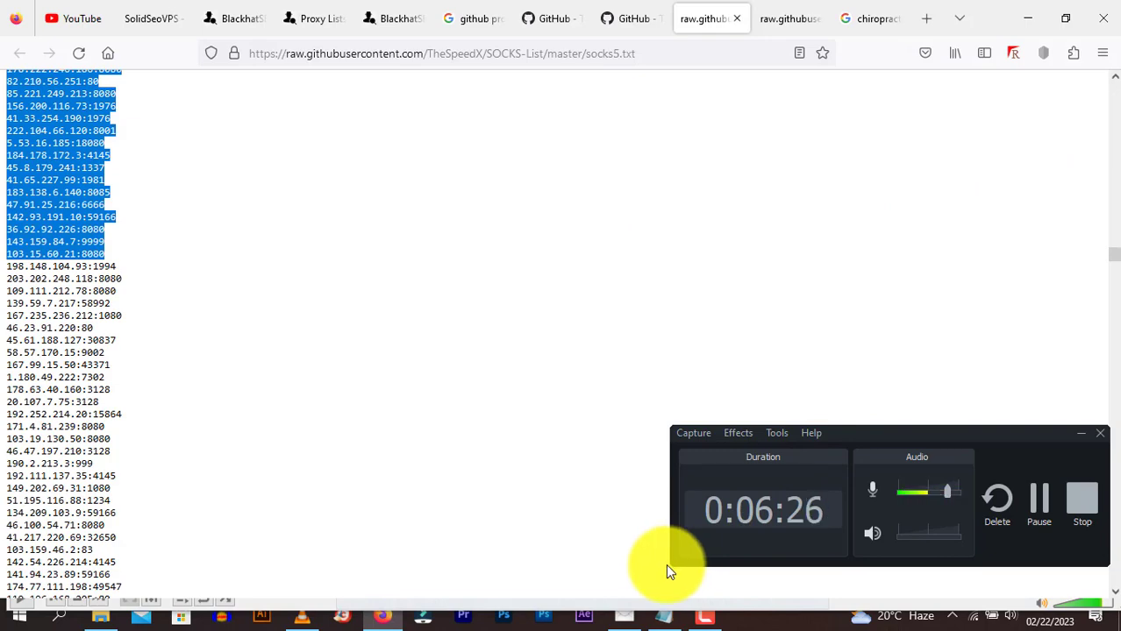
click(625, 616)
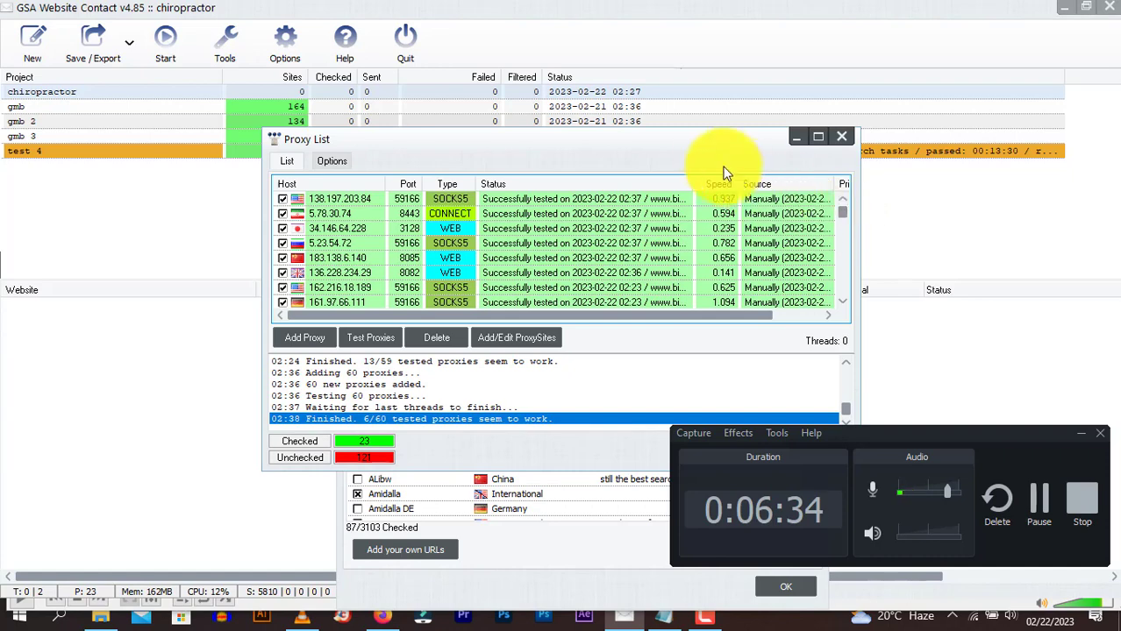
drag(703, 142, 575, 94)
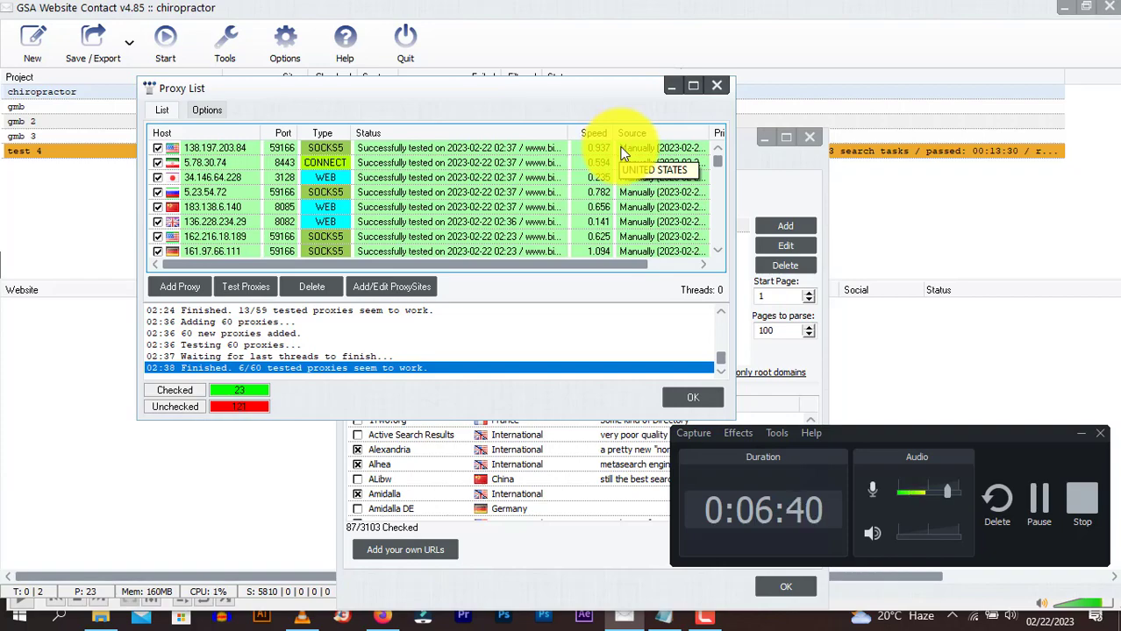
drag(717, 164, 720, 157)
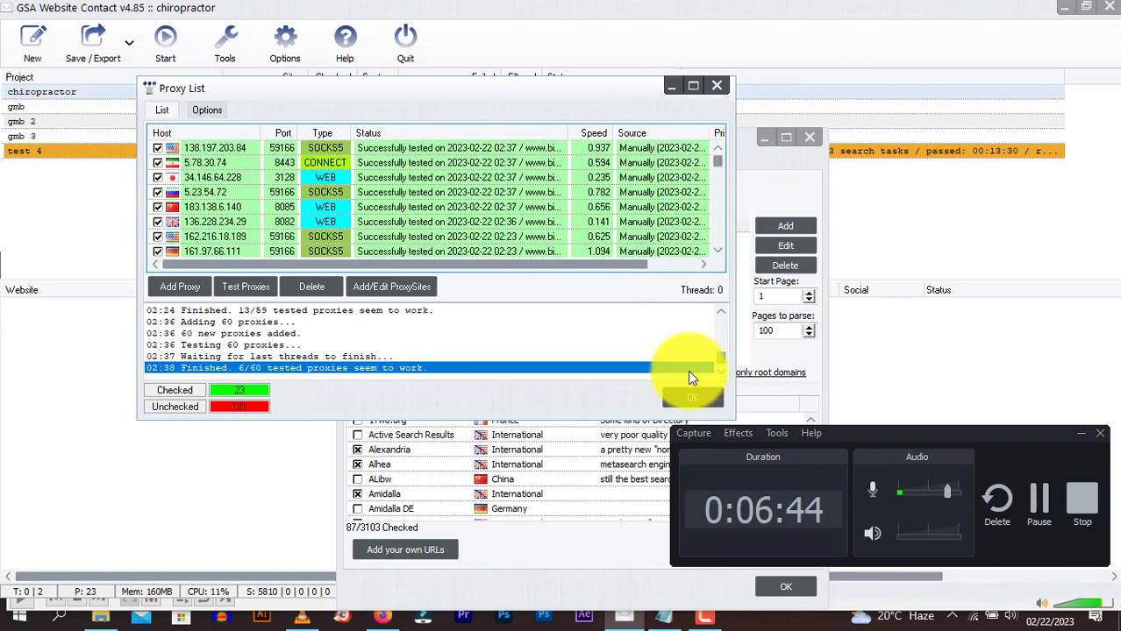
- Close the Proxy List and save the chiropractor settings with search-engine proxies enabled
click(693, 397)
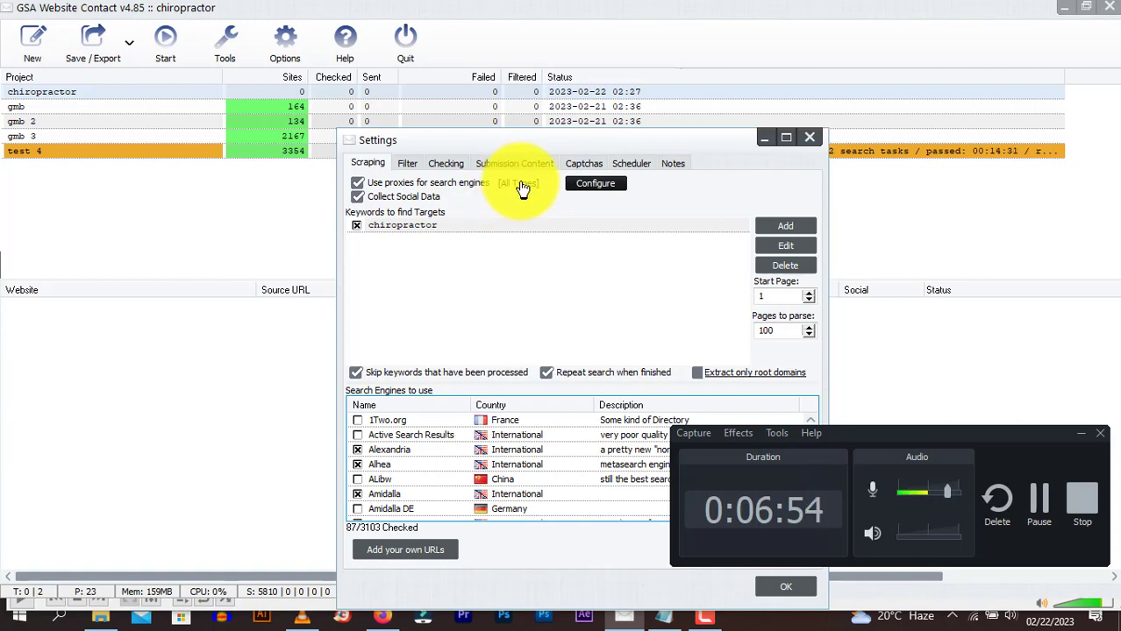
drag(577, 134, 399, 89)
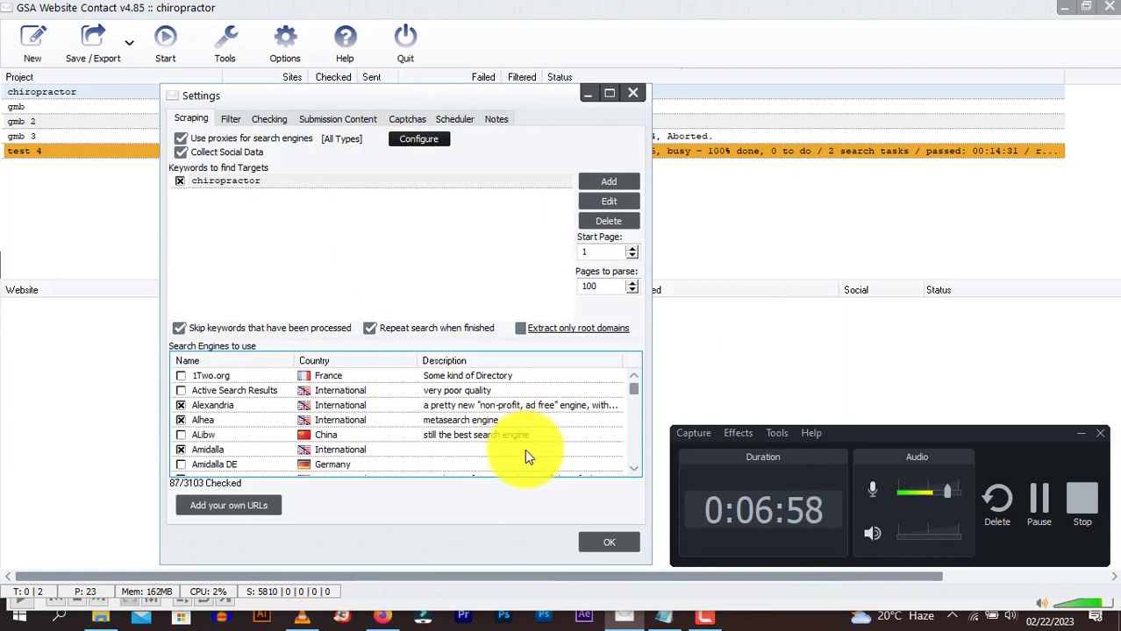
click(600, 540)
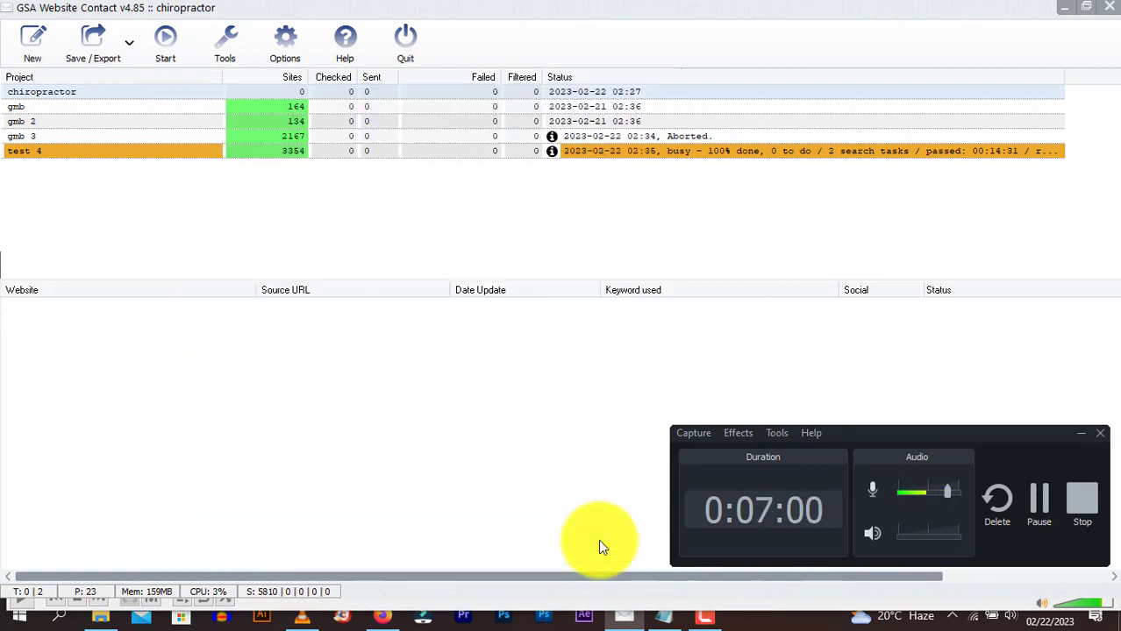
click(171, 53)
- Review test 4's 3,354 carpenter sites, then show gmb 3's scraped Acupuncture clinic sites
click(151, 224)
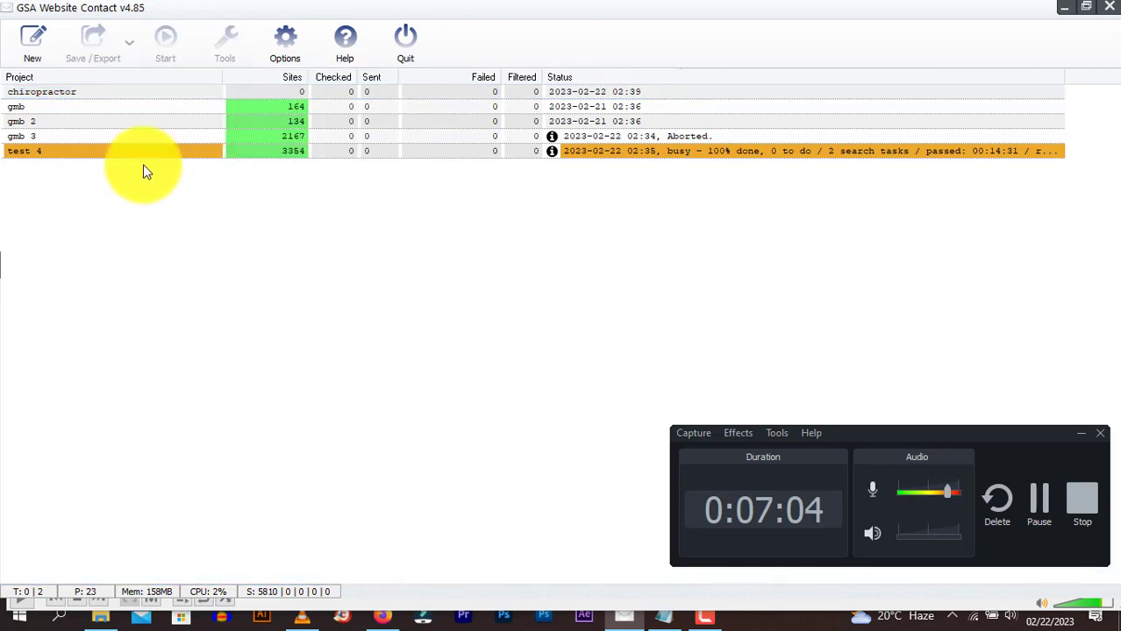
click(146, 156)
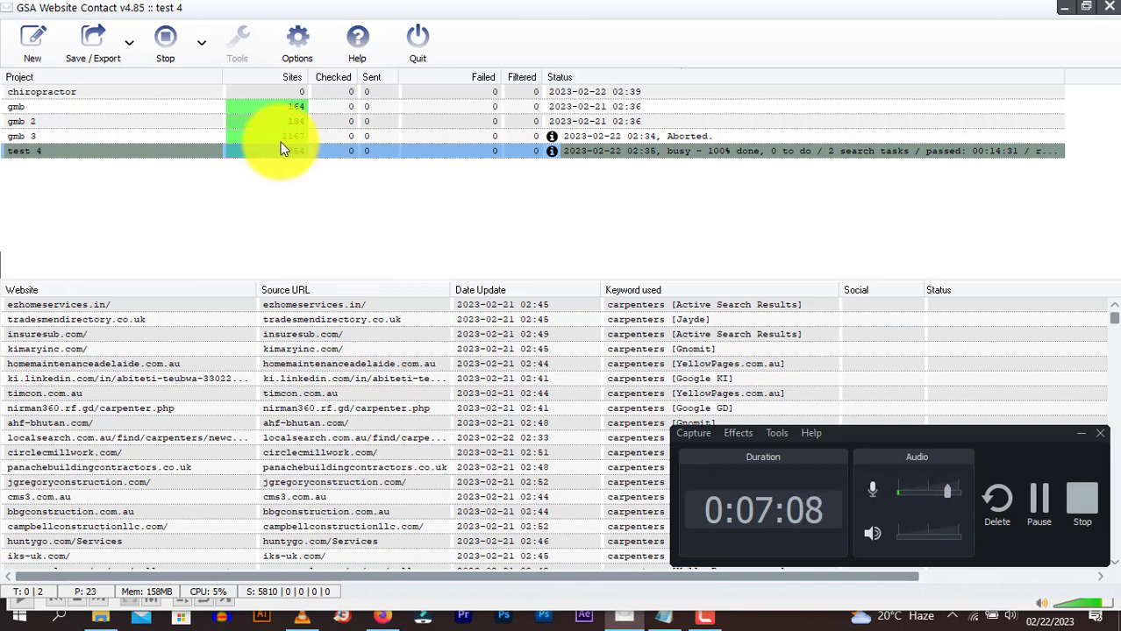
click(281, 143)
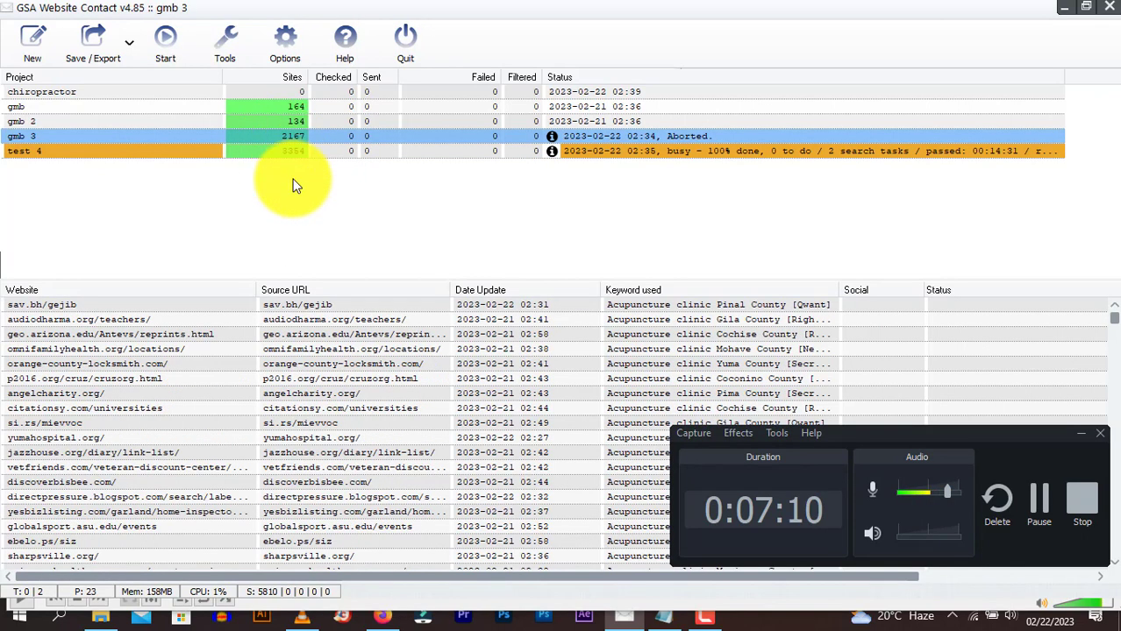